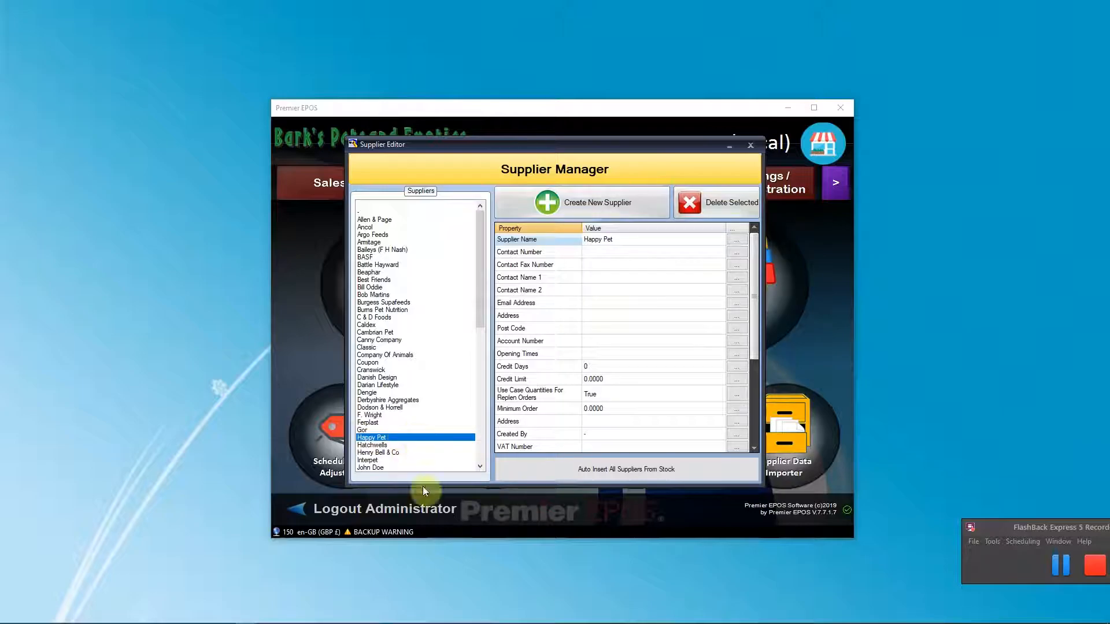
- Close the supplier editor and switch to the stock template workbook in Excel
scroll(677, 377, down, 3)
scroll(678, 377, up, 3)
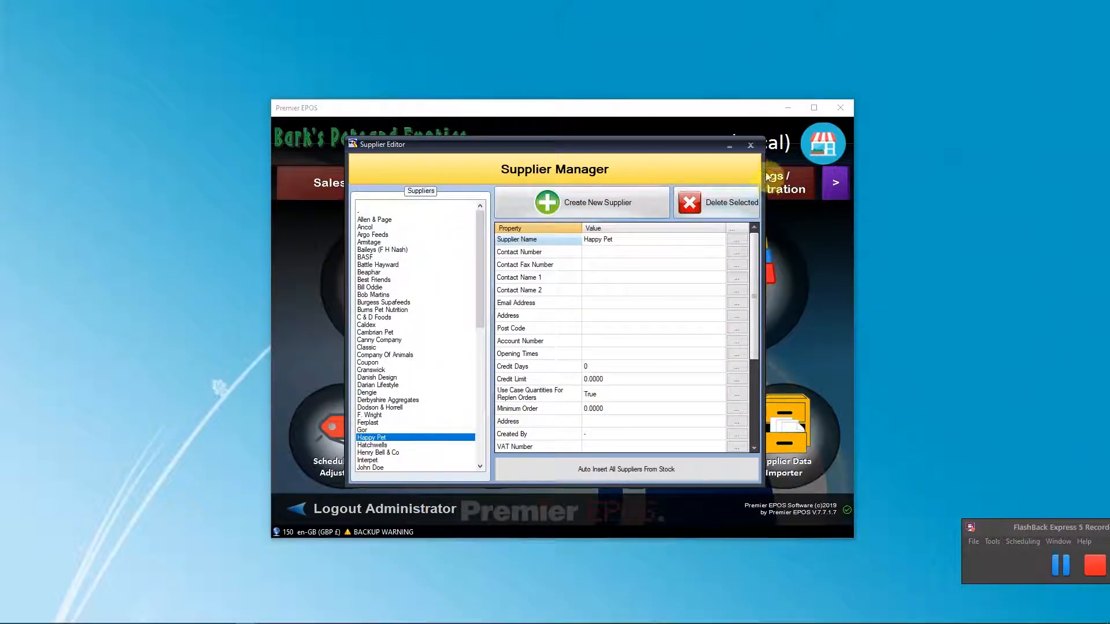
click(753, 143)
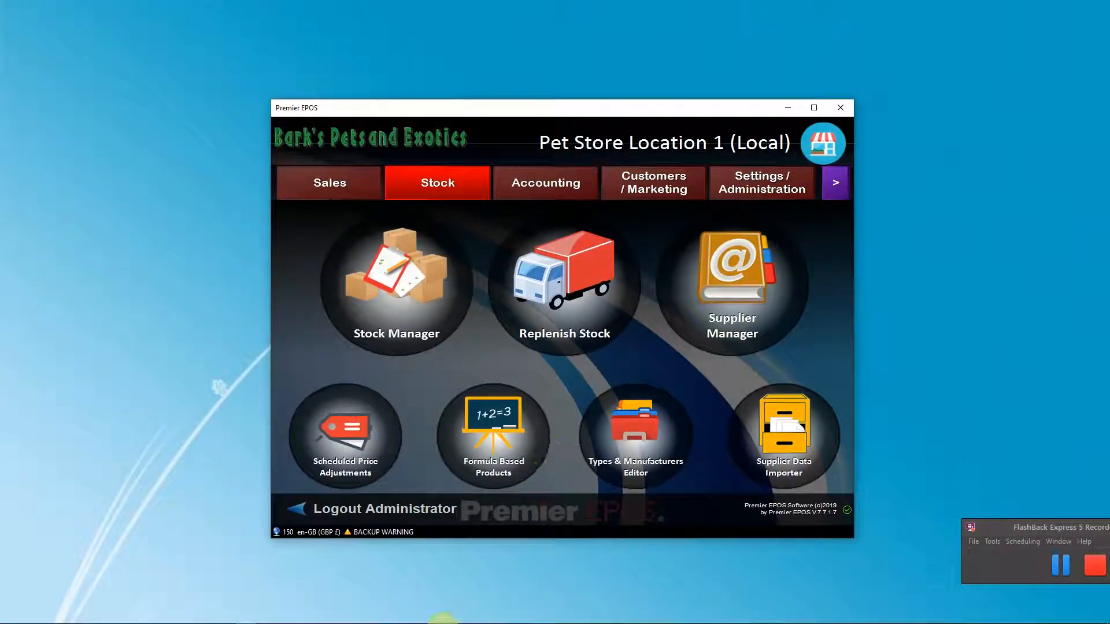
mouse_move(289, 615)
click(310, 581)
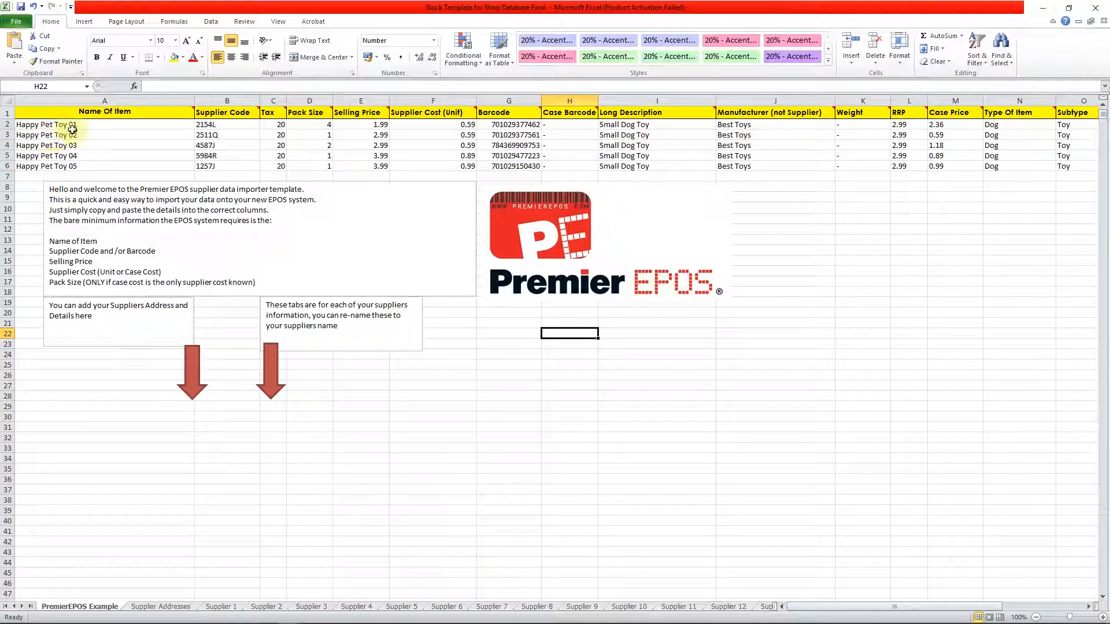
- Copy the five Happy Pet Toy rows, covering the Name Of Item through Barcode columns (A2:G6)
drag(73, 125, 901, 165)
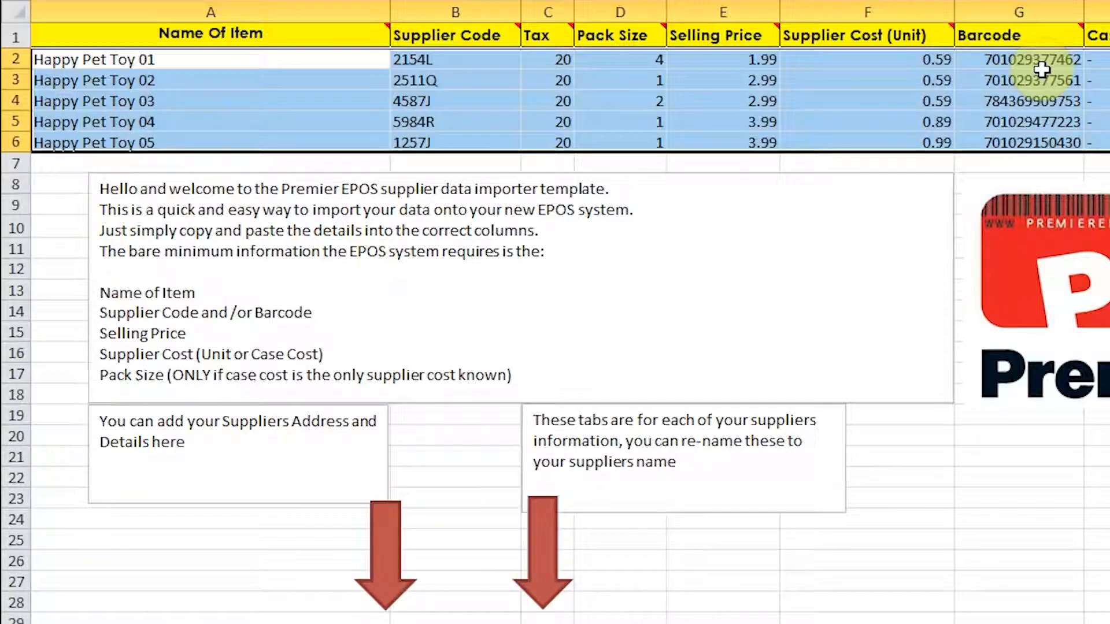
click(980, 58)
drag(1026, 59, 190, 142)
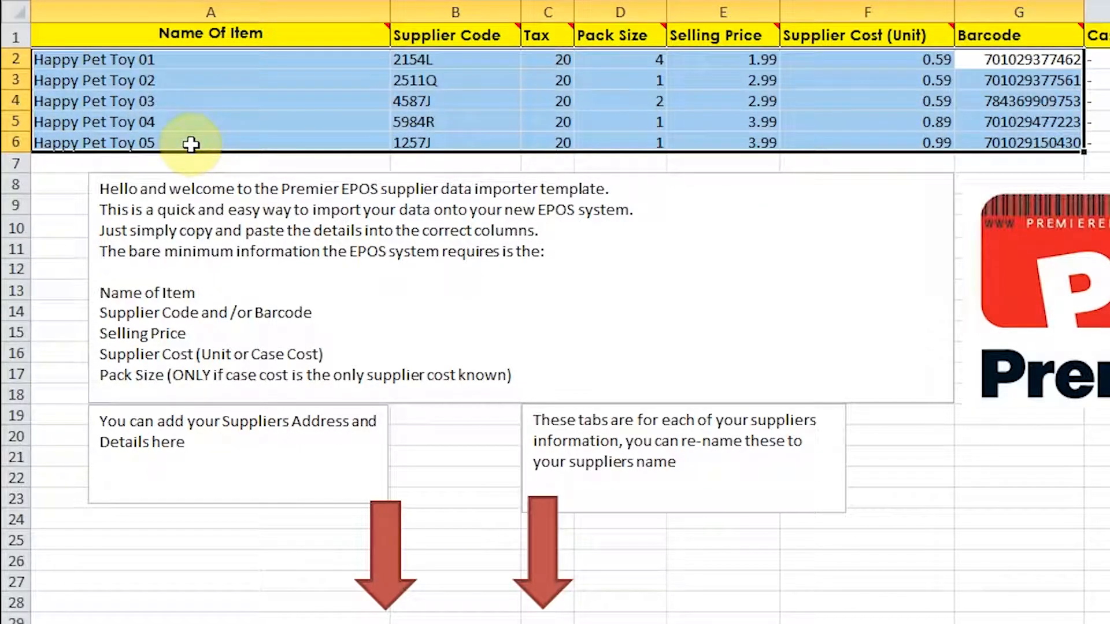
key(ctrl+c)
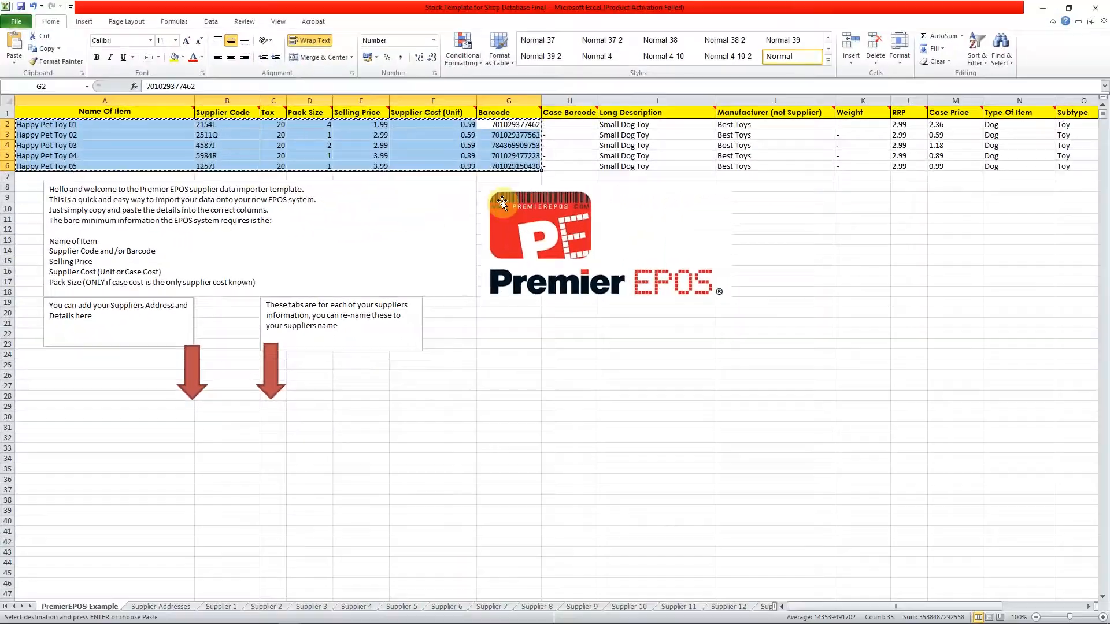
- Switch back to Premier EPOS and load the copied rows from the clipboard into the Supplier Data Importer
click(1042, 8)
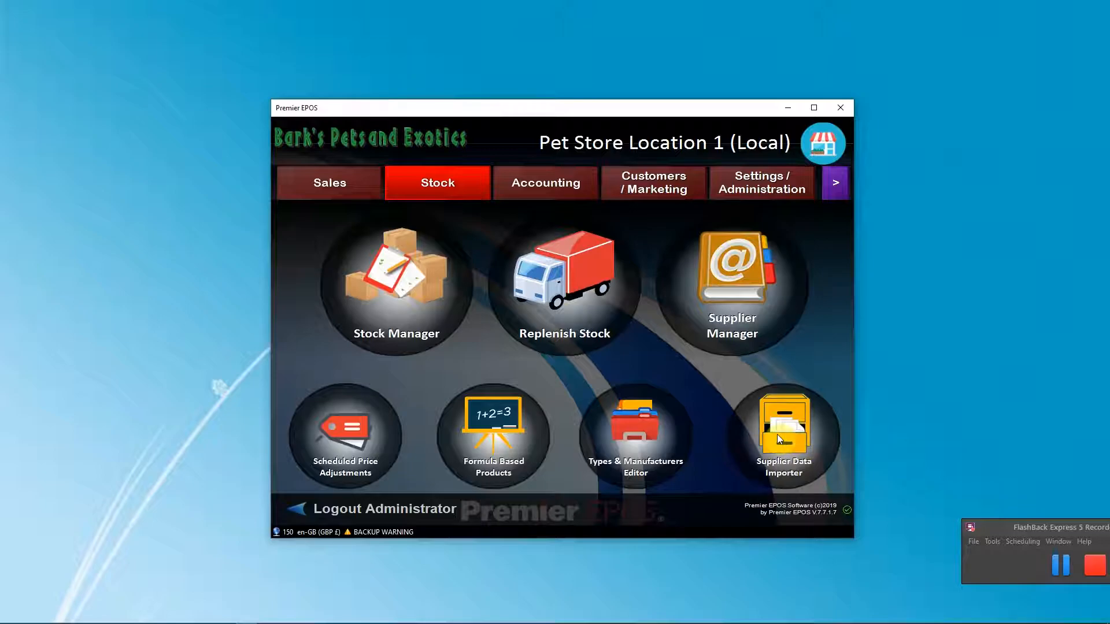
click(753, 411)
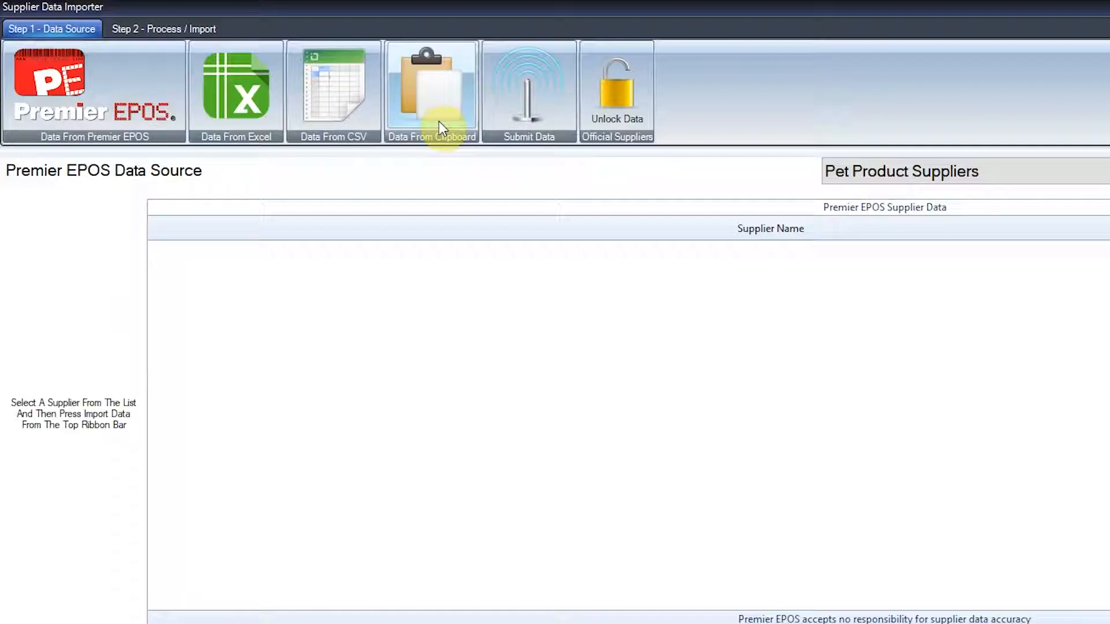
click(438, 104)
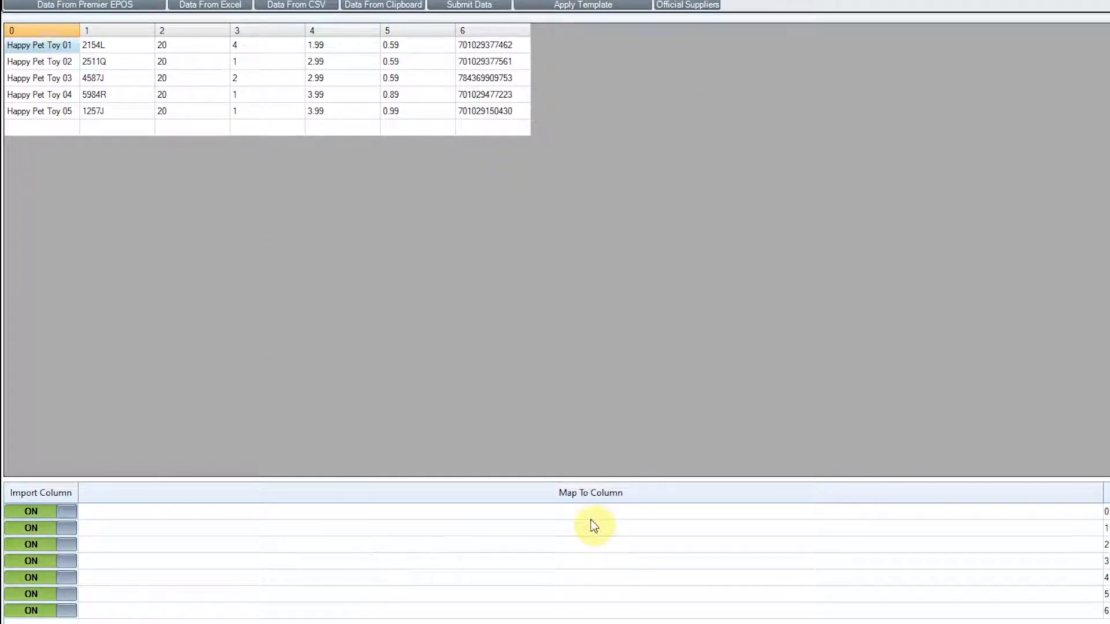
- Map imported column 0 to Name Of Item and column 1 to Supplier Code
click(1058, 518)
click(1083, 512)
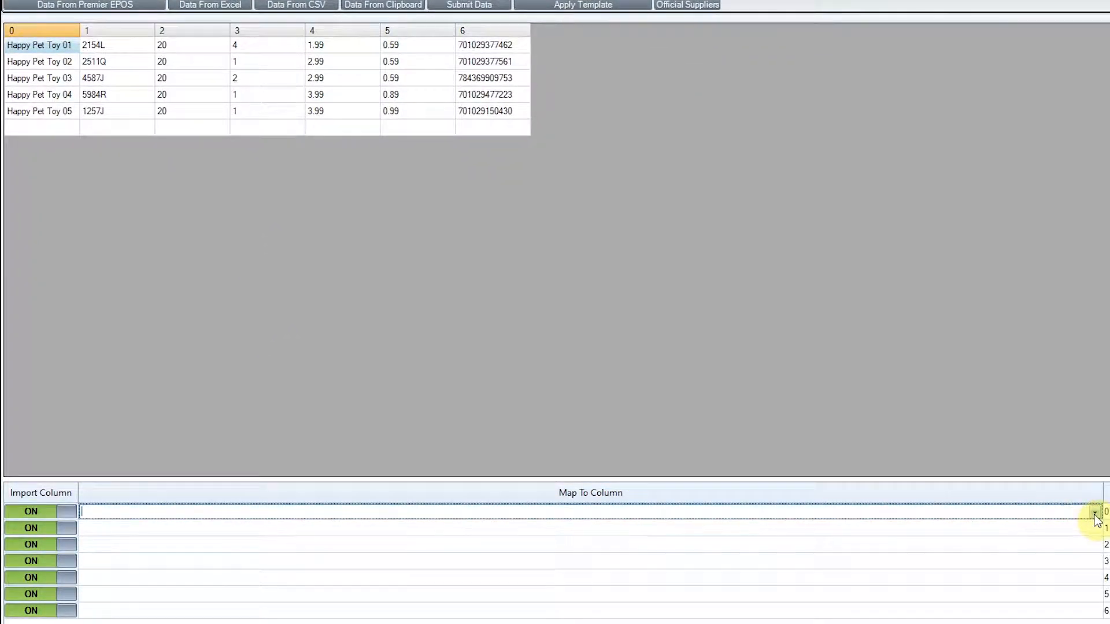
click(1094, 512)
click(173, 171)
click(1078, 528)
click(1079, 531)
click(1094, 529)
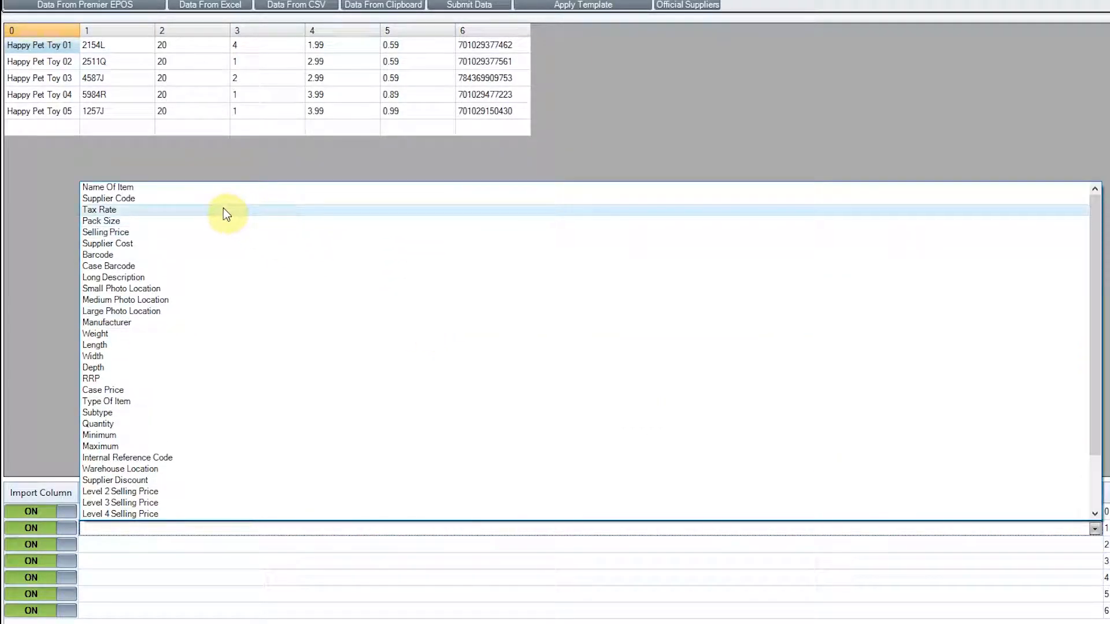
click(196, 199)
- Map imported column 2 to Tax Rate and column 3 to Pack Size
click(1081, 545)
click(1081, 545)
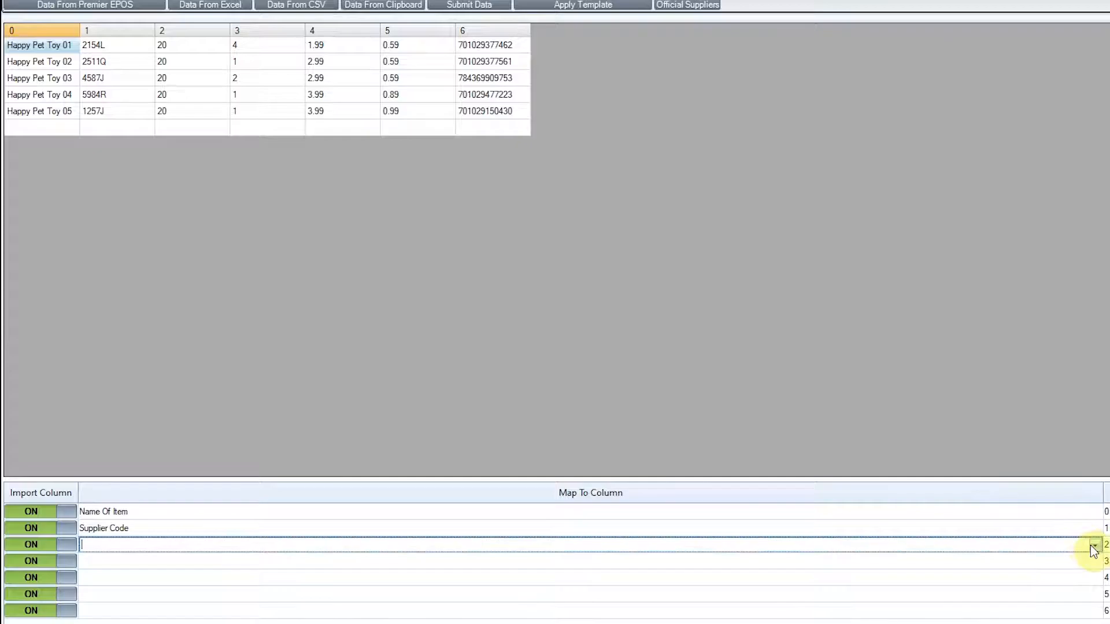
click(1094, 545)
click(278, 226)
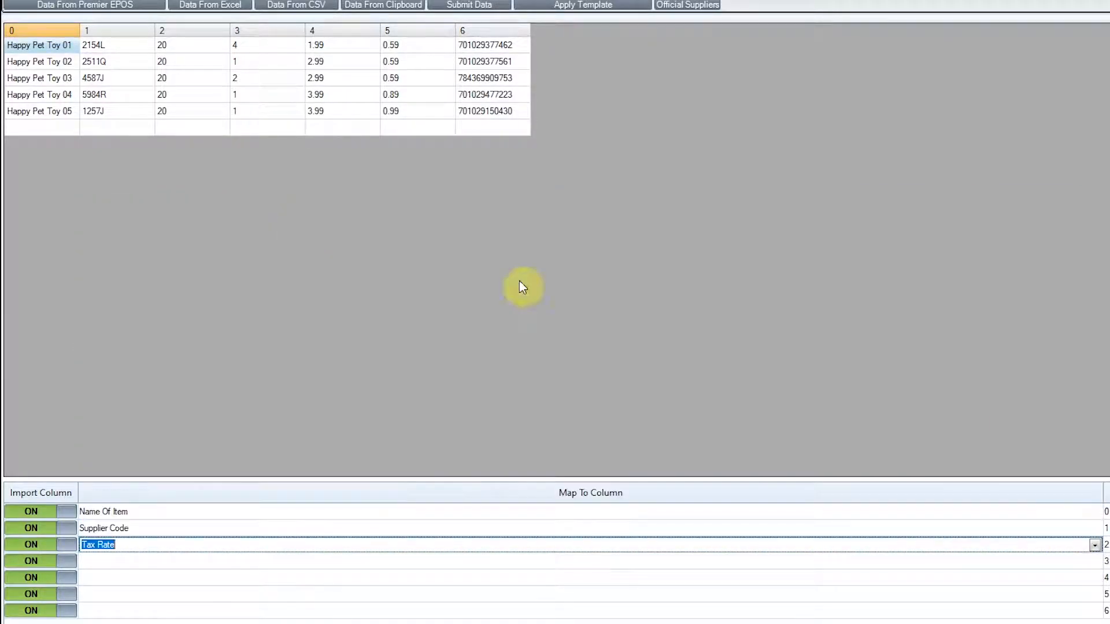
click(1086, 564)
click(1084, 562)
click(1094, 561)
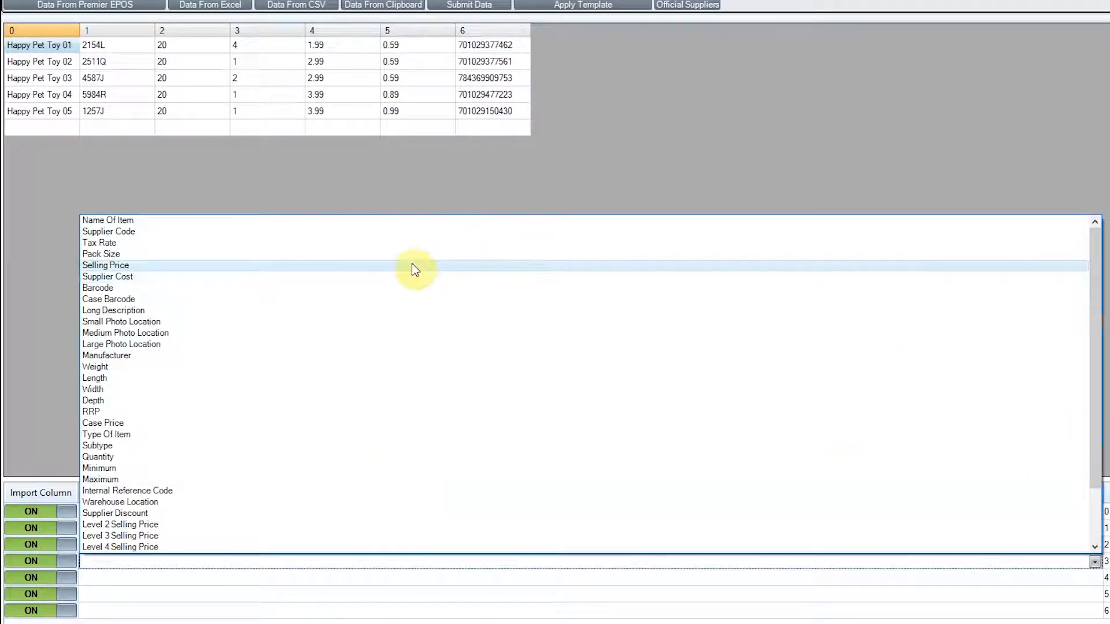
click(409, 258)
- Map imported column 4 to Selling Price and column 5 to Supplier Cost
click(1087, 577)
click(1087, 577)
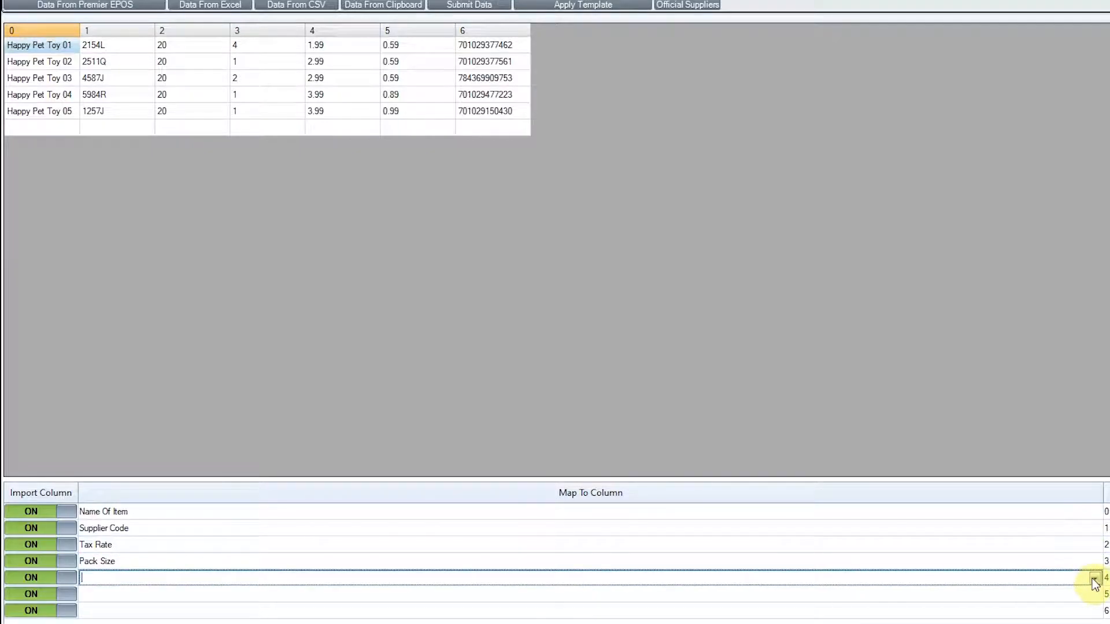
click(1094, 578)
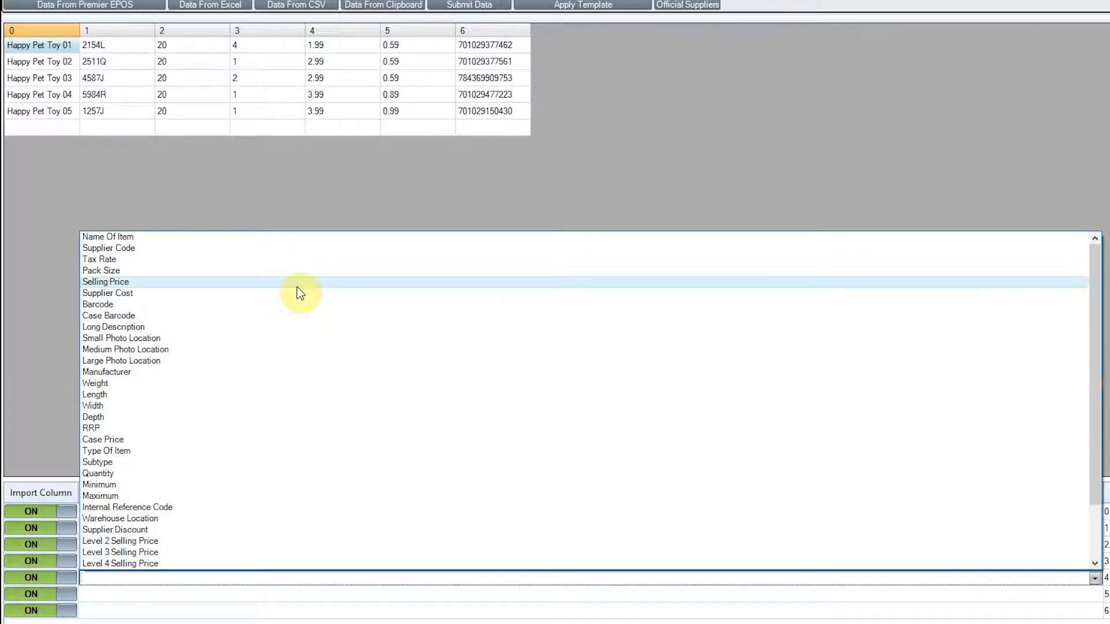
click(297, 282)
click(1067, 593)
click(1094, 594)
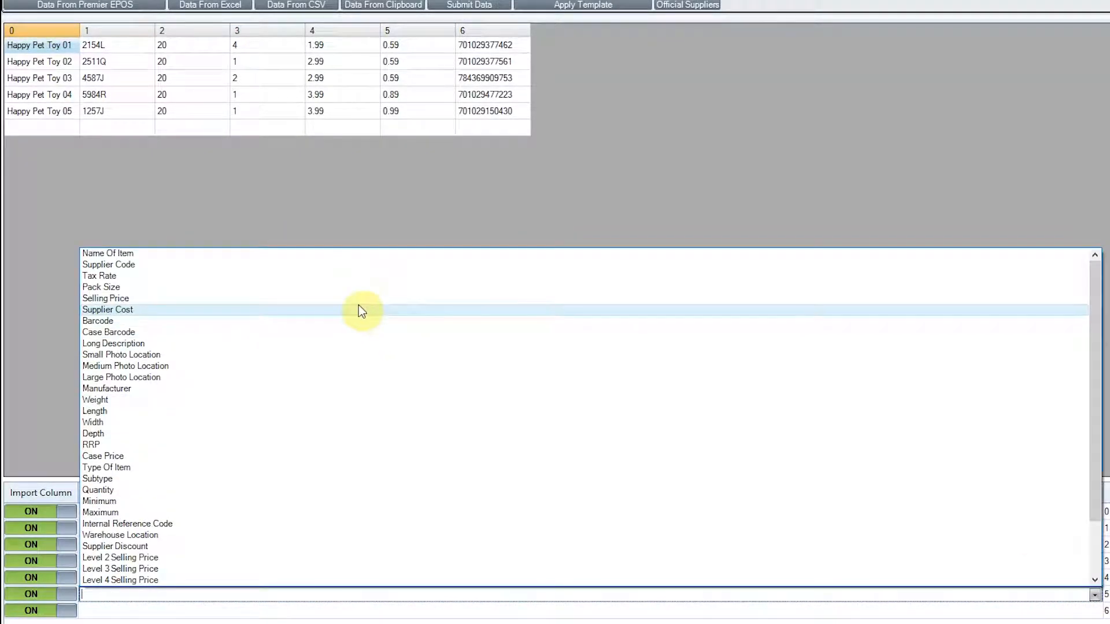
click(359, 304)
- Map imported column 6 to Barcode
click(1087, 610)
click(1087, 610)
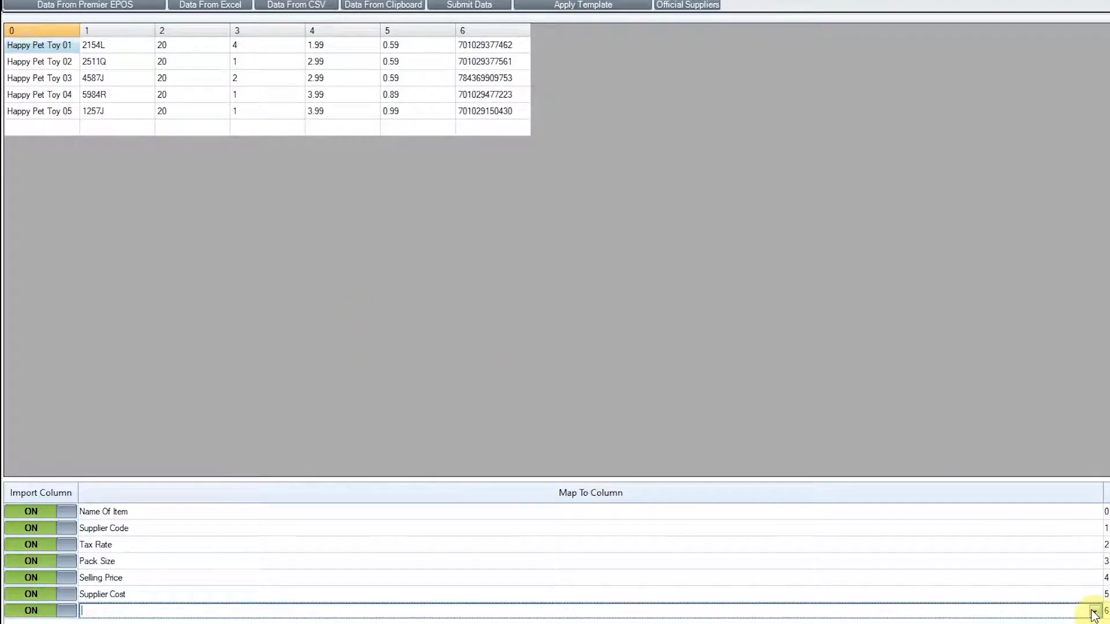
click(1094, 611)
click(290, 341)
click(456, 576)
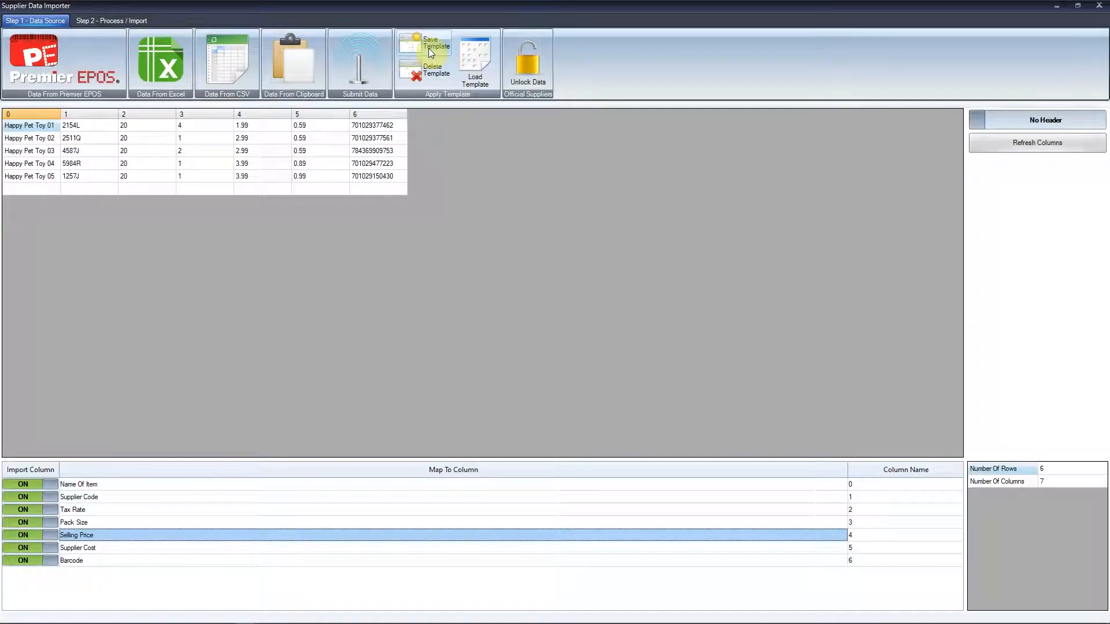
- Save the column mapping as a template named HappyPet
click(428, 47)
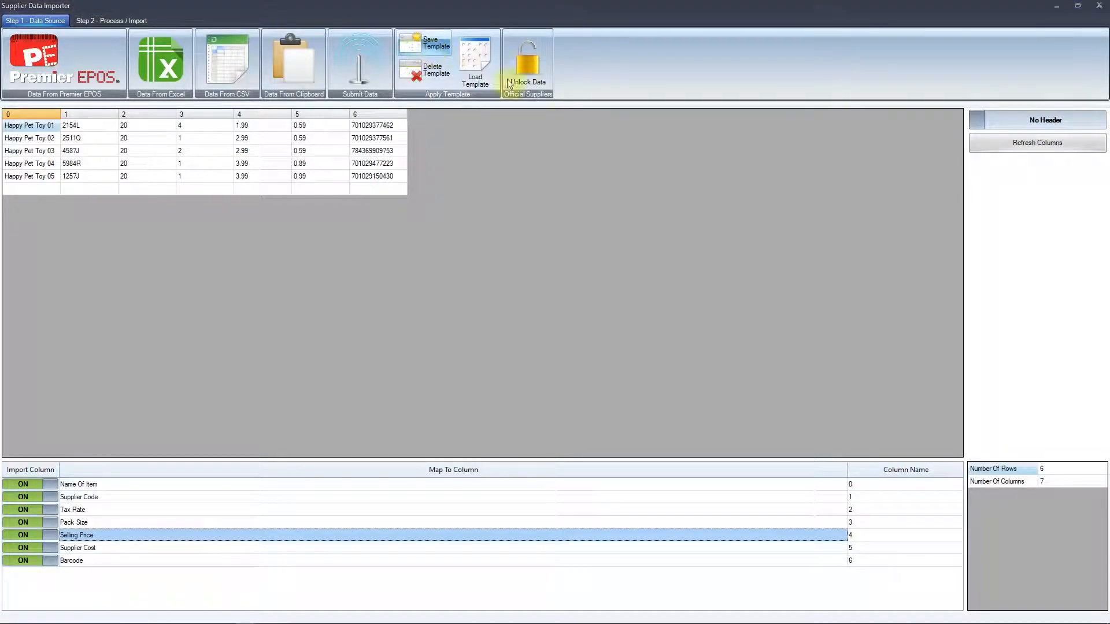
text(H)
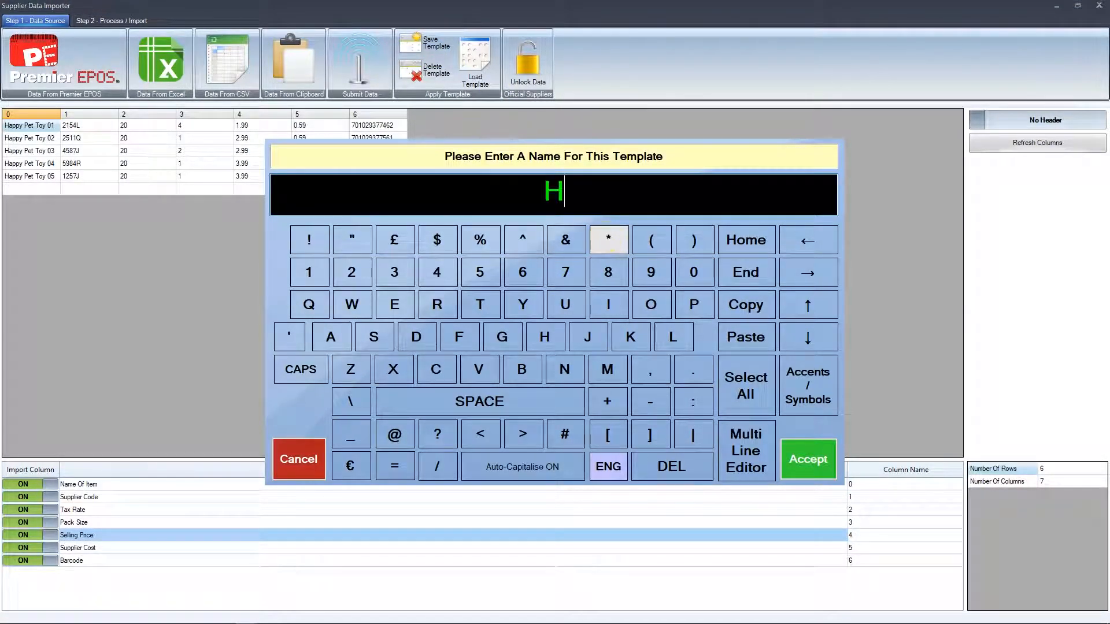
text(appyP)
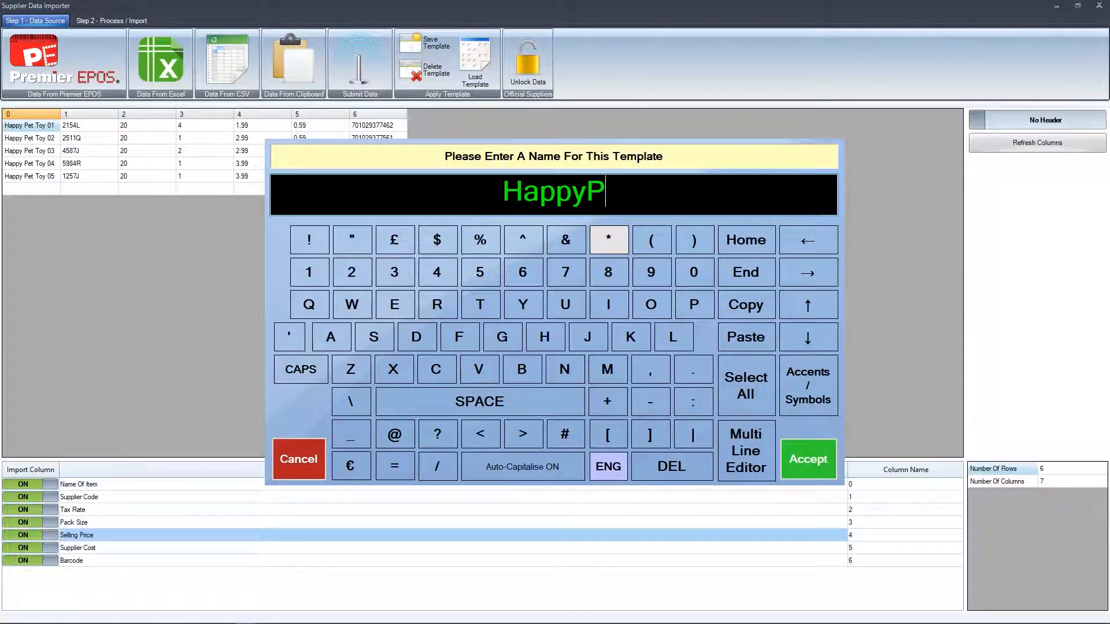
text(et)
key(Return)
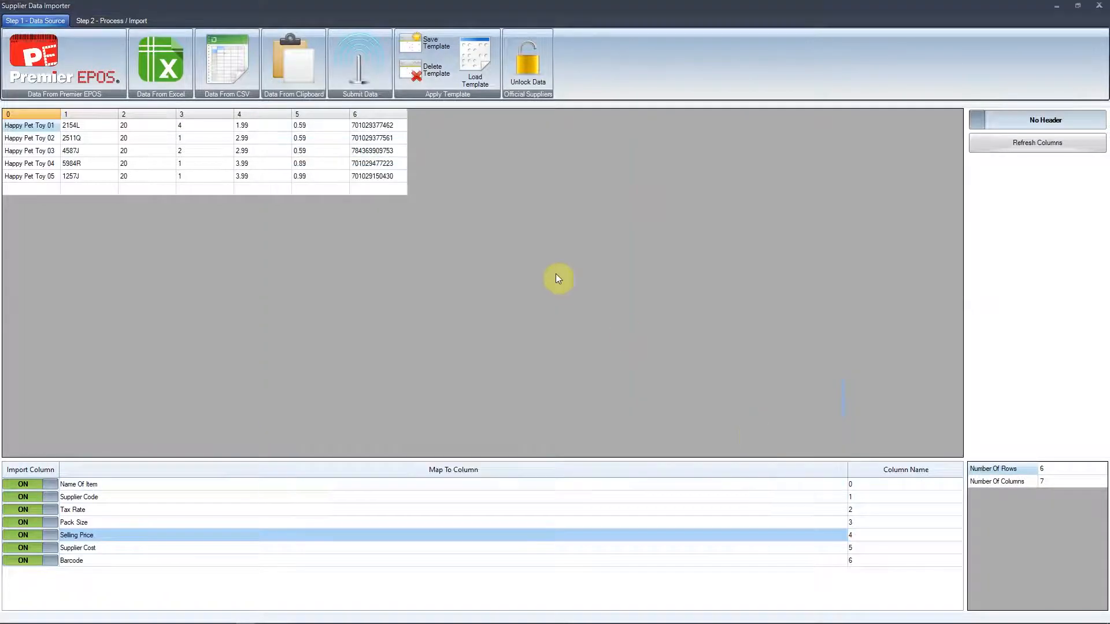
click(649, 353)
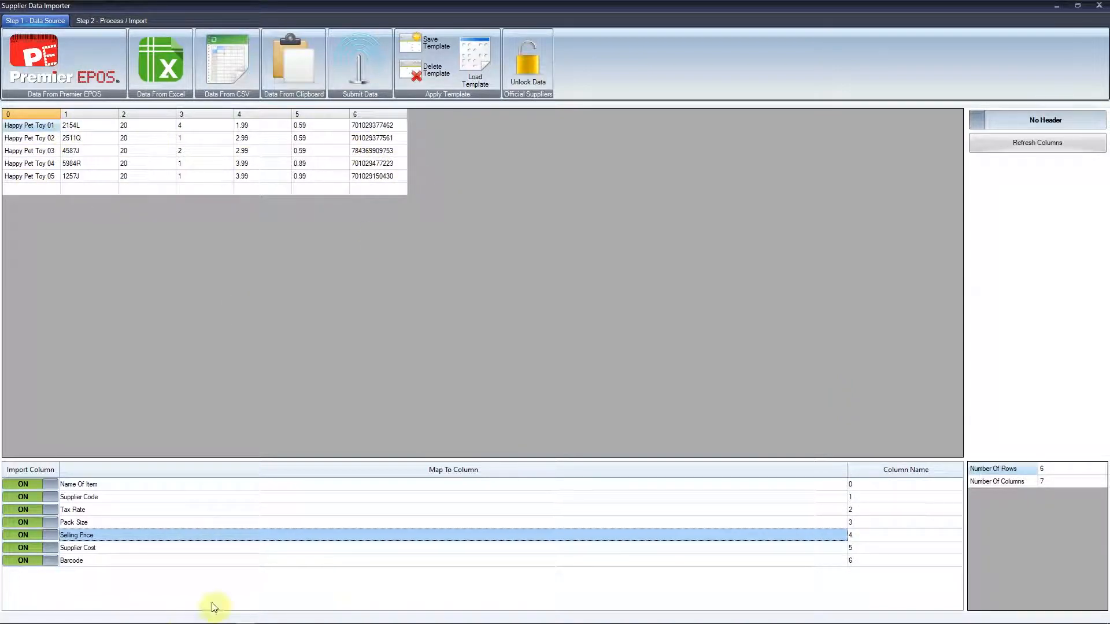
click(471, 65)
- Proceed to the Process / Import stage and choose Happy Pet as the destination supplier
click(116, 19)
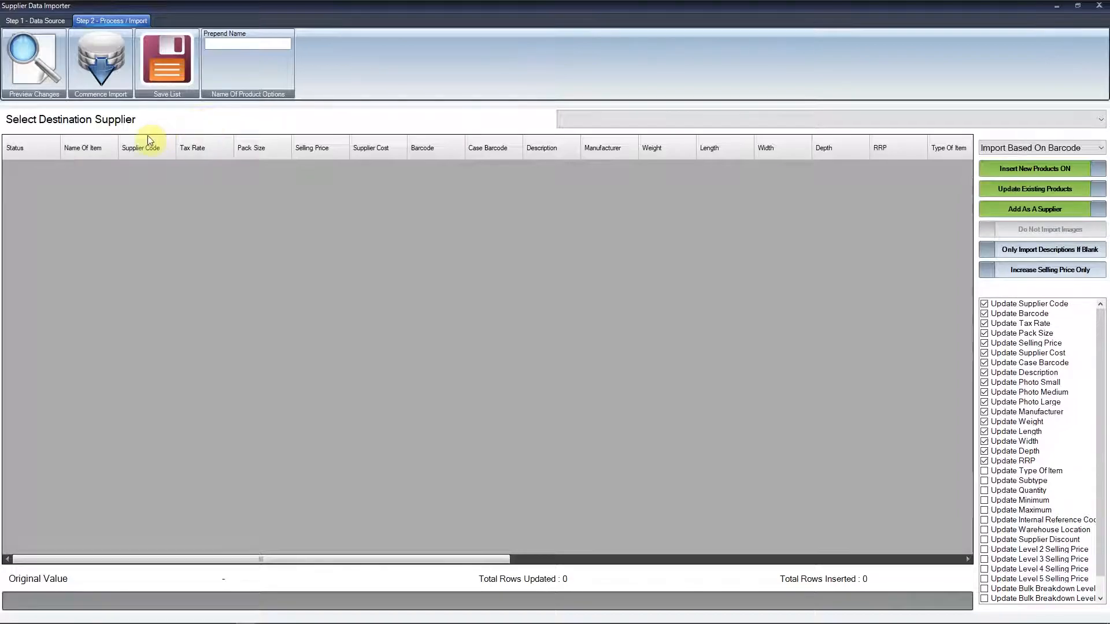
click(713, 119)
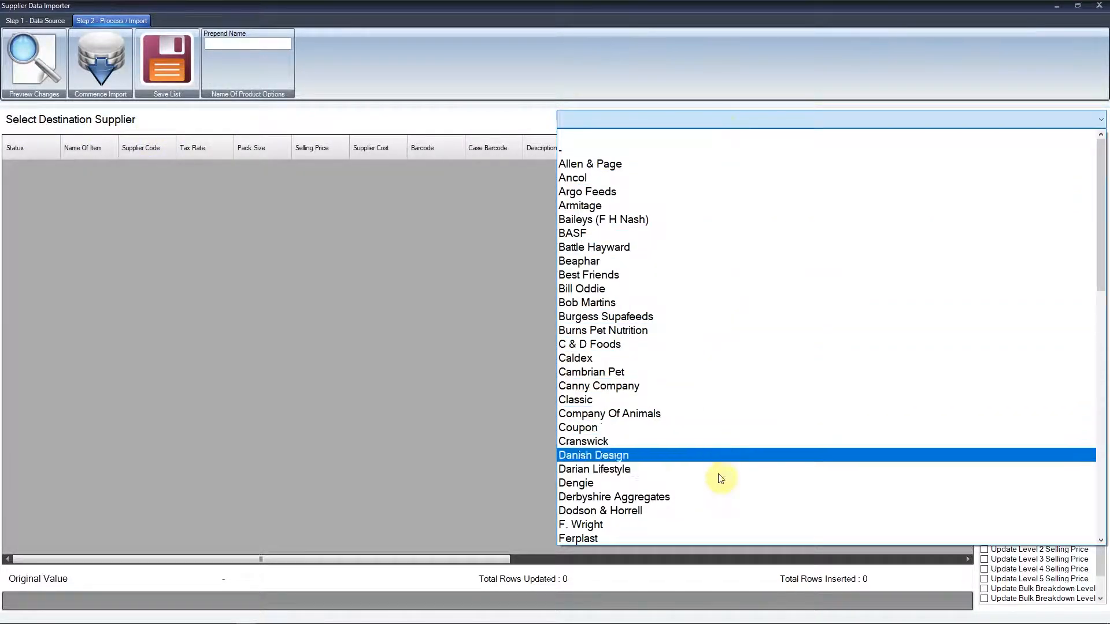
scroll(718, 497, down, 3)
scroll(716, 487, down, 3)
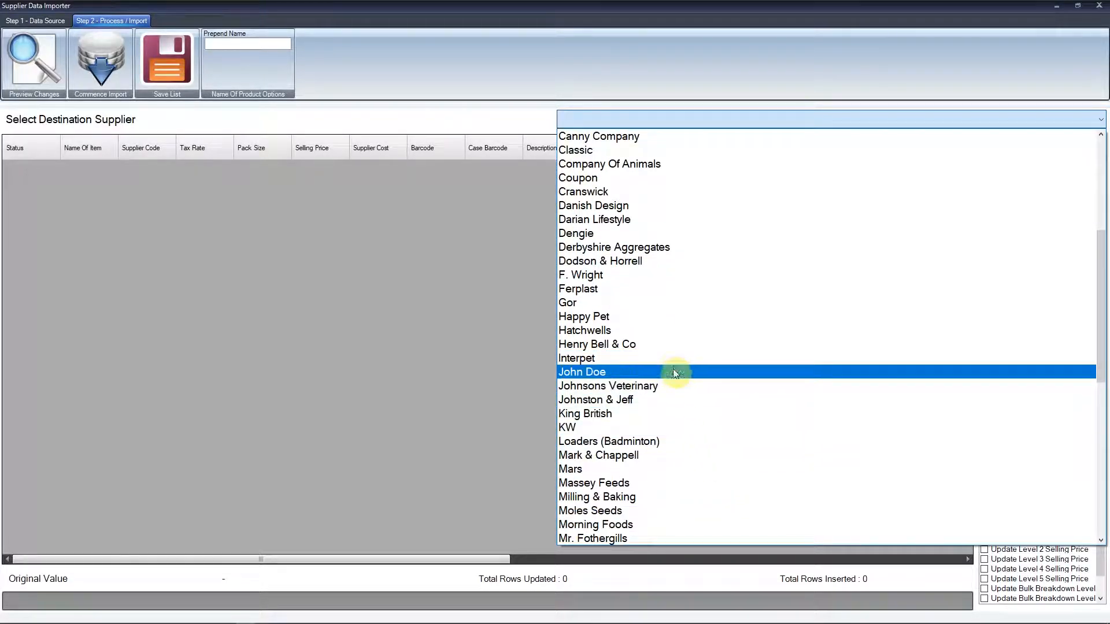
click(636, 317)
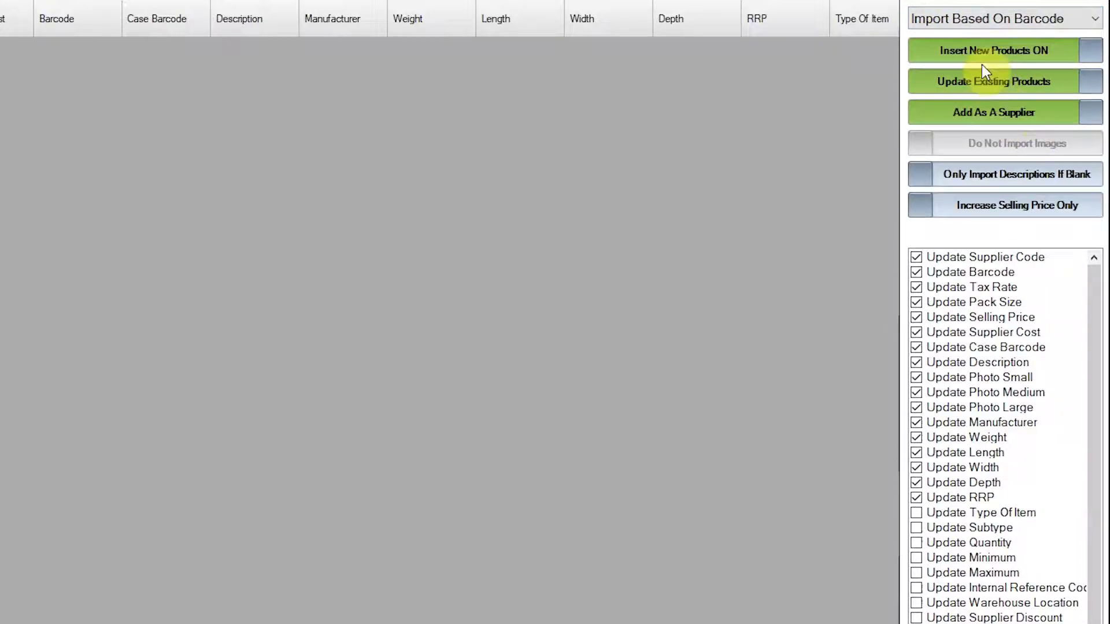
- Try the alternate states of Insert New Products, Update Existing Products, Add As A Supplier and Increase Selling Price Only, restoring each one
click(1011, 52)
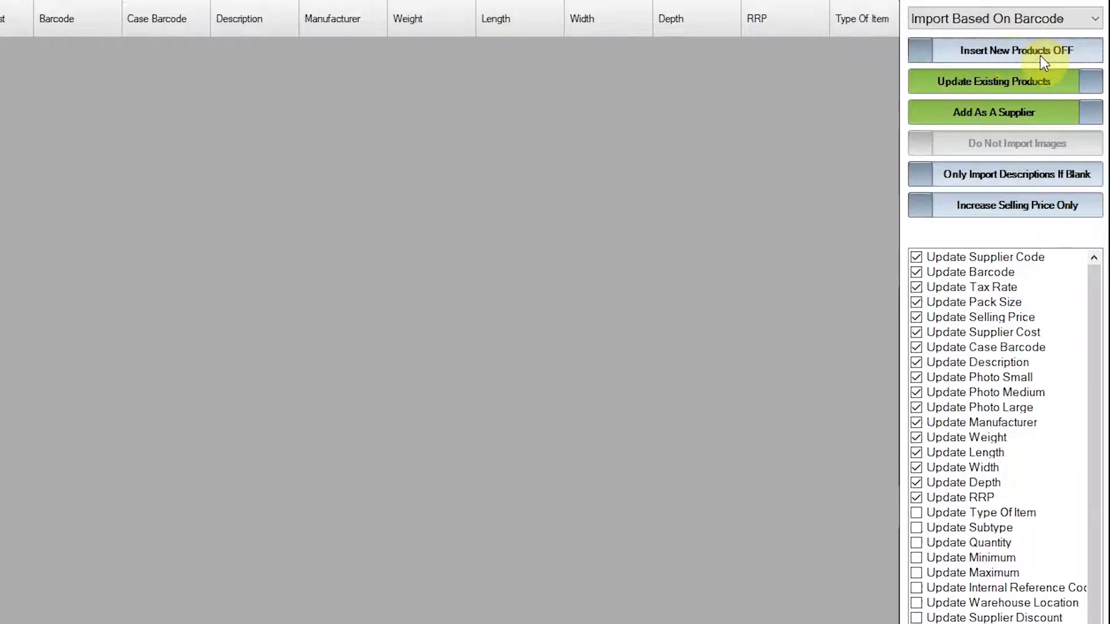
click(1014, 50)
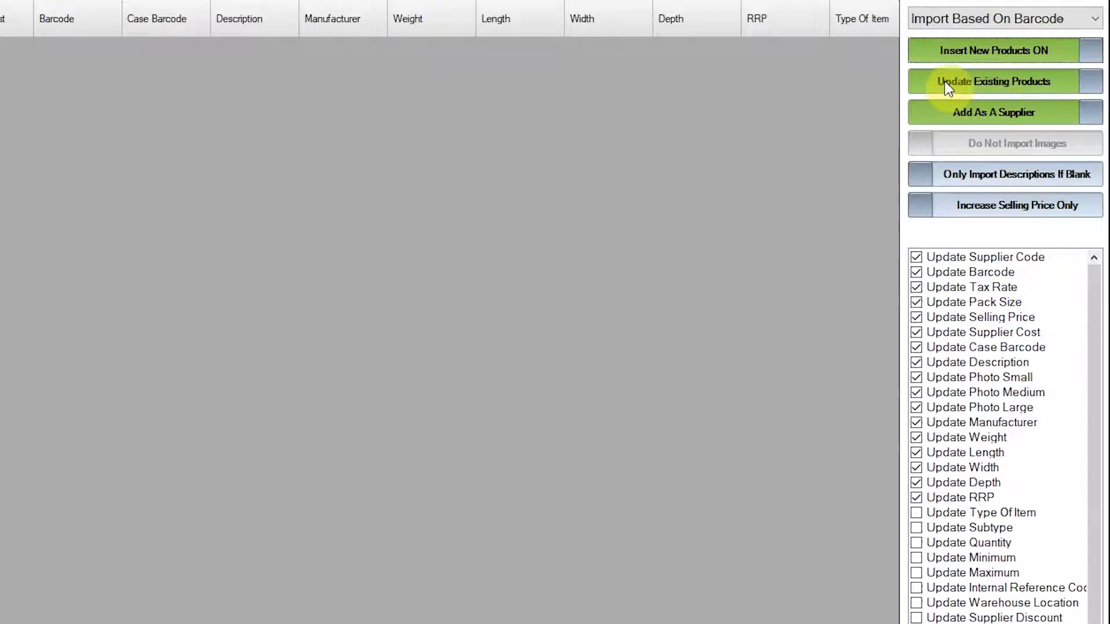
click(989, 81)
click(1040, 83)
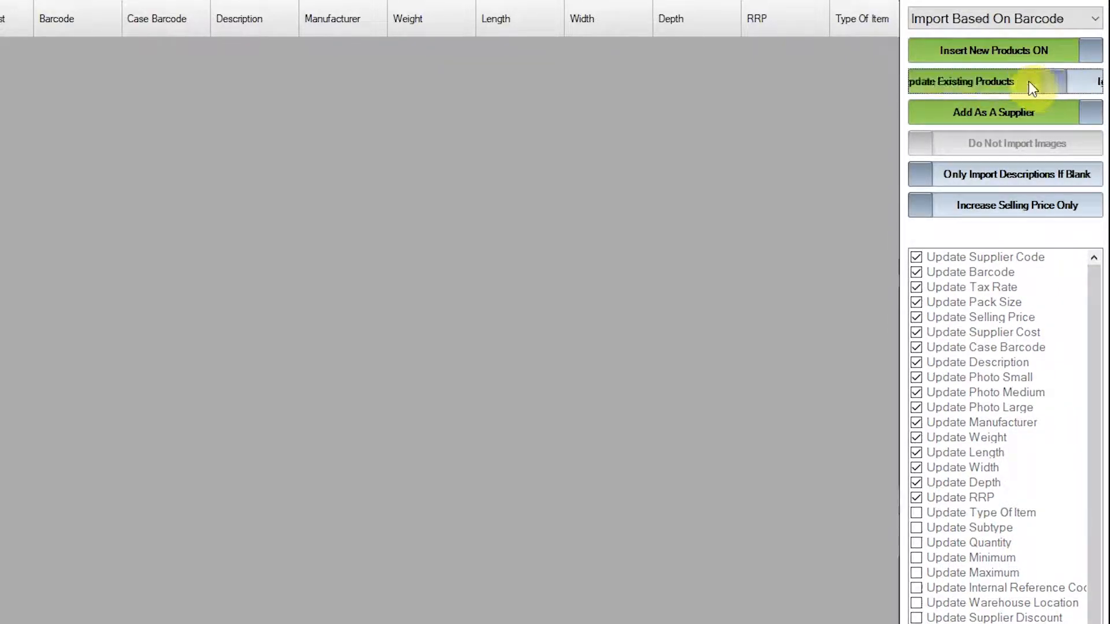
click(1029, 115)
click(1032, 118)
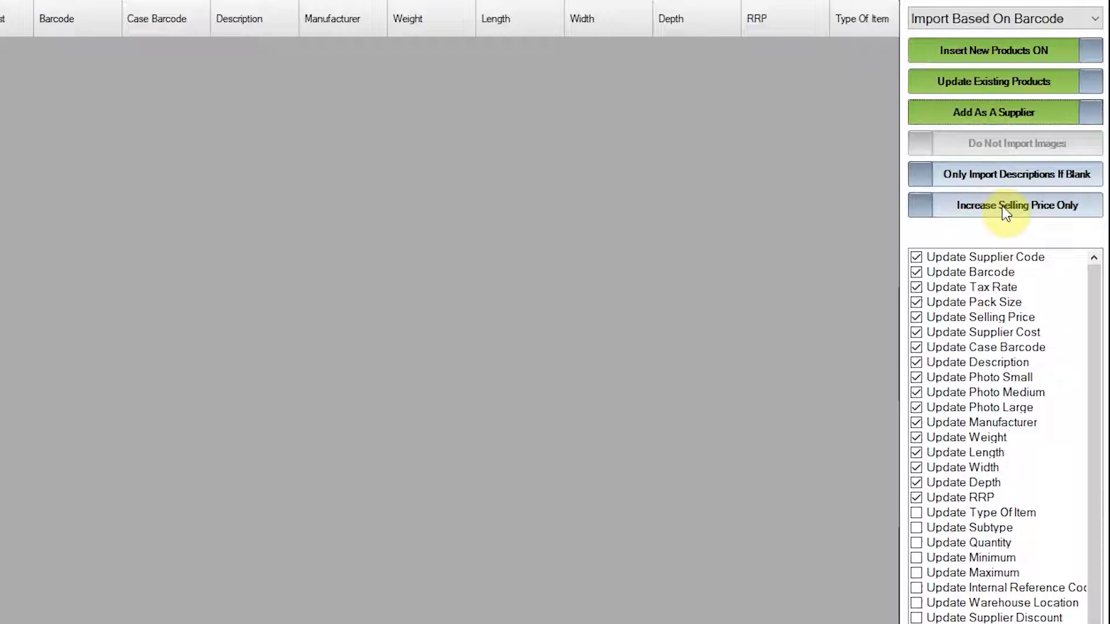
click(1016, 211)
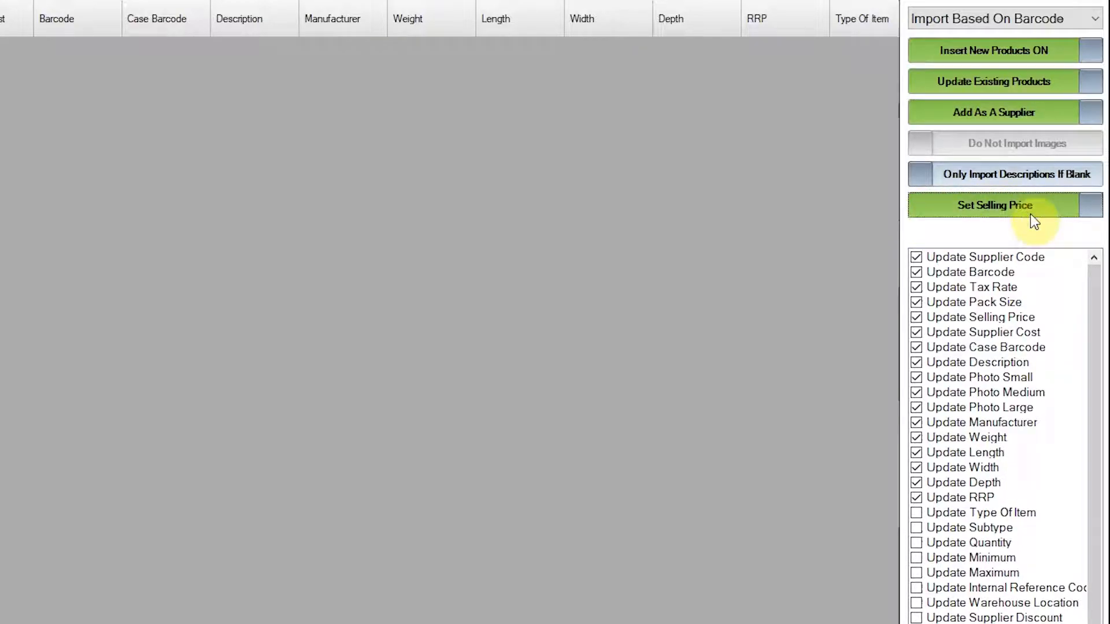
click(1029, 211)
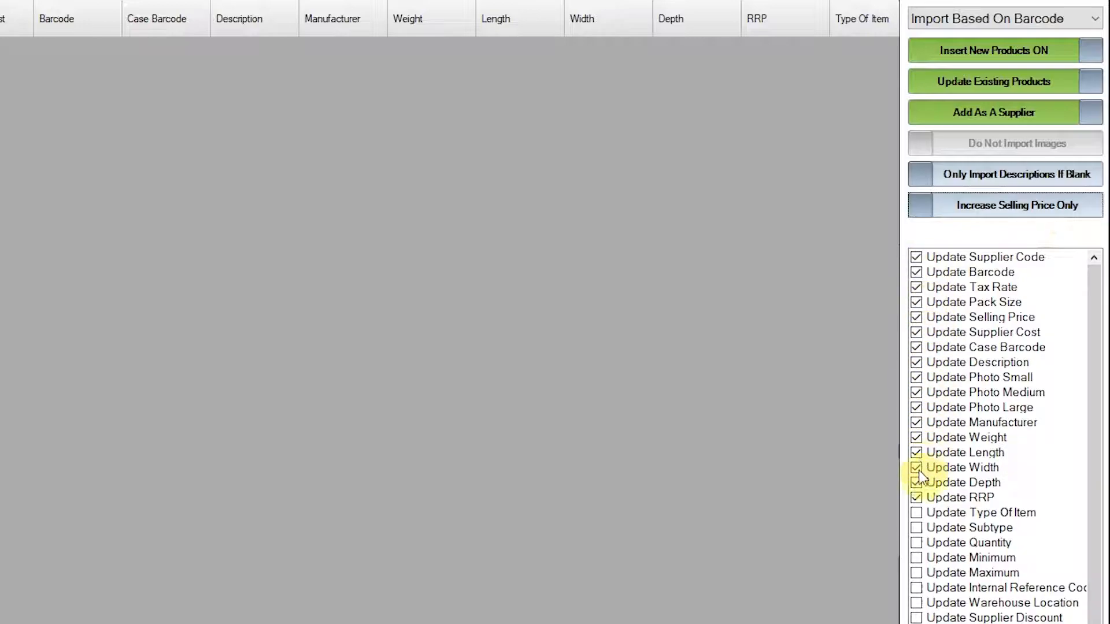
scroll(944, 546, down, 1)
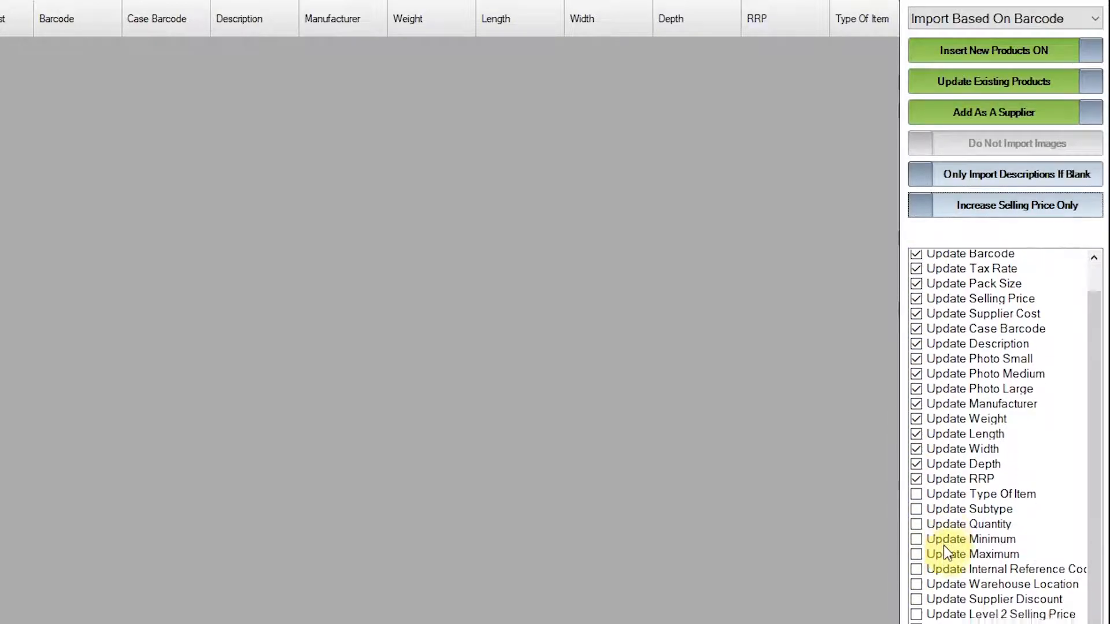
- Set the import to be based on barcode and preview the changes to the Happy Pet products
scroll(944, 545, up, 1)
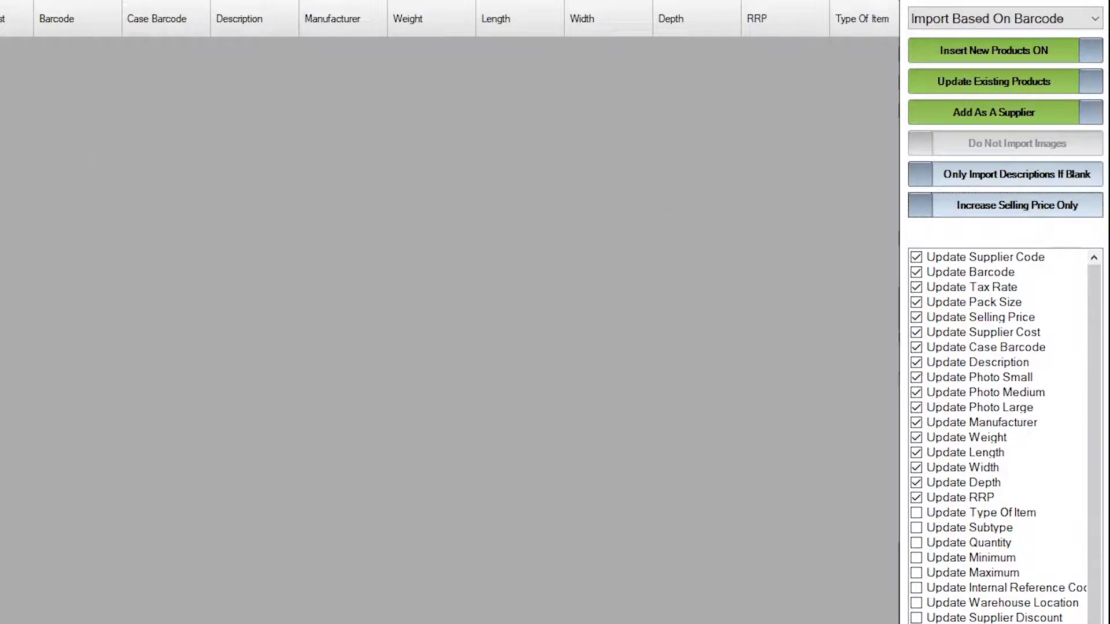
click(989, 21)
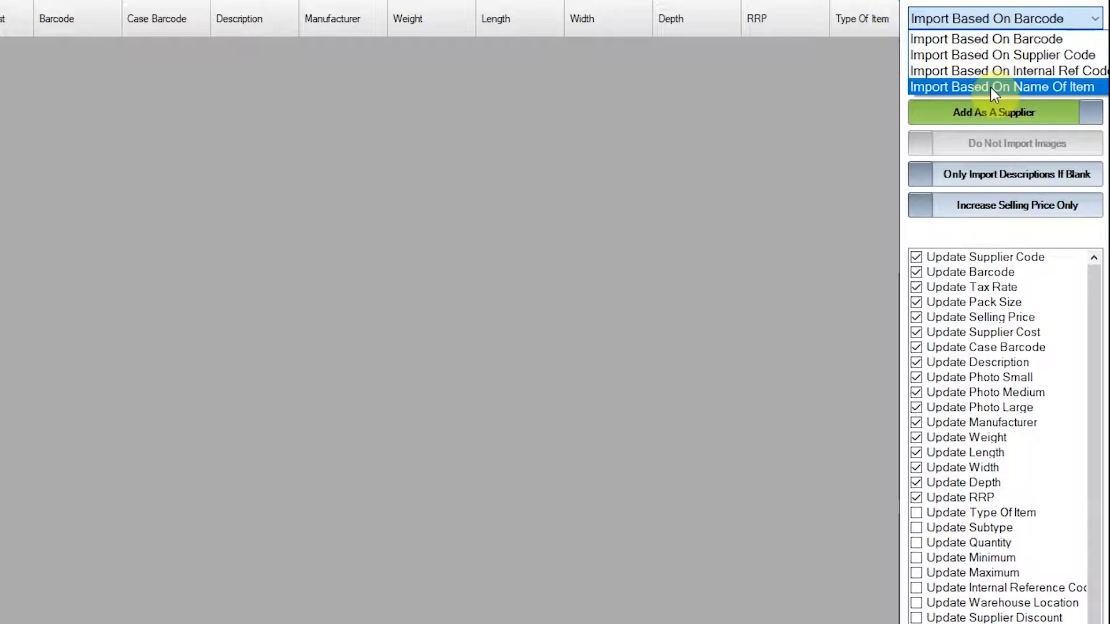
click(1017, 41)
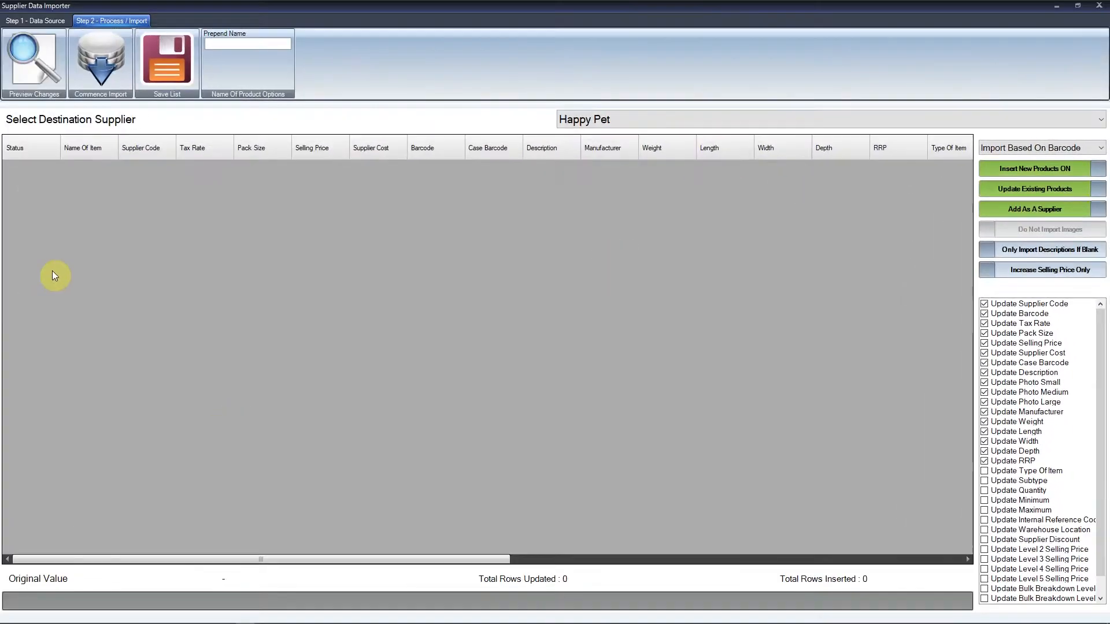
click(30, 73)
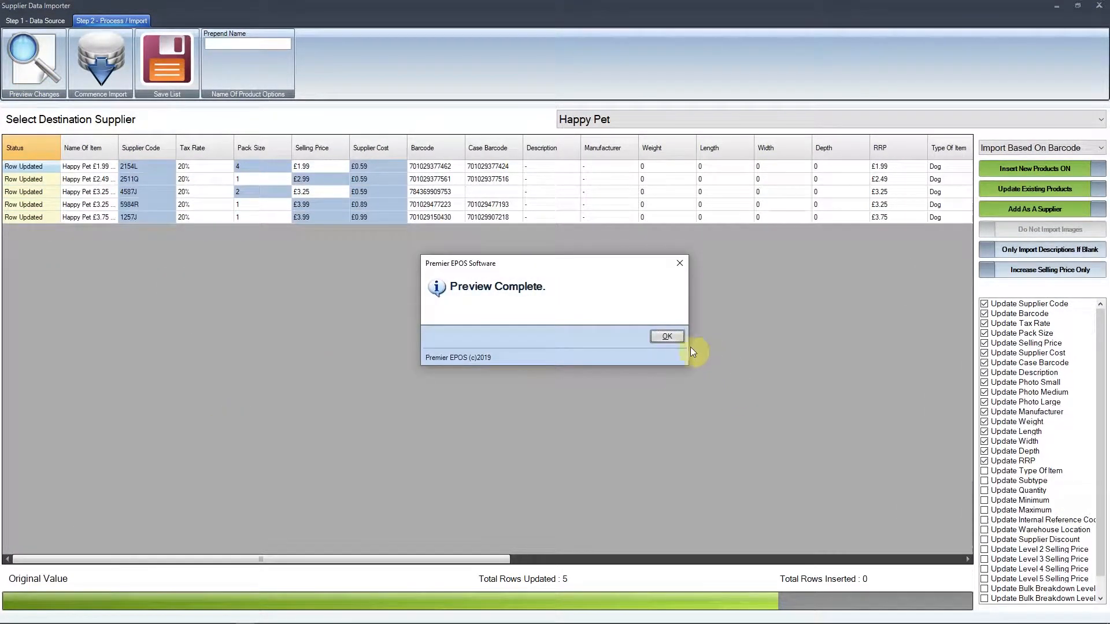
click(667, 336)
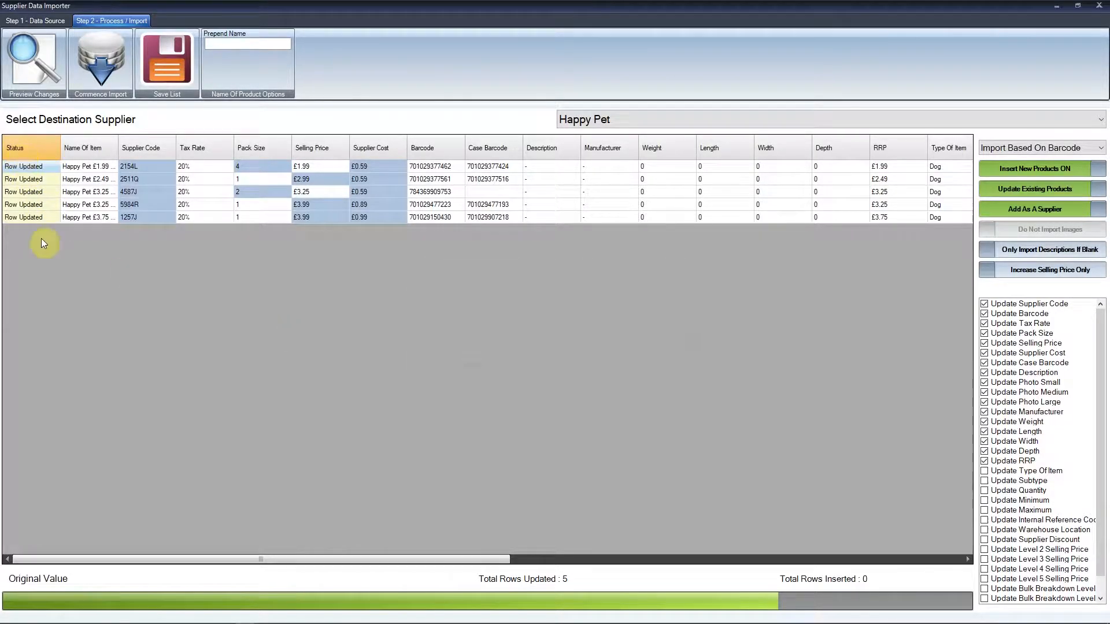
- Check the original values behind the highlighted supplier cost, selling price, pack size and supplier code cells in the preview
click(374, 168)
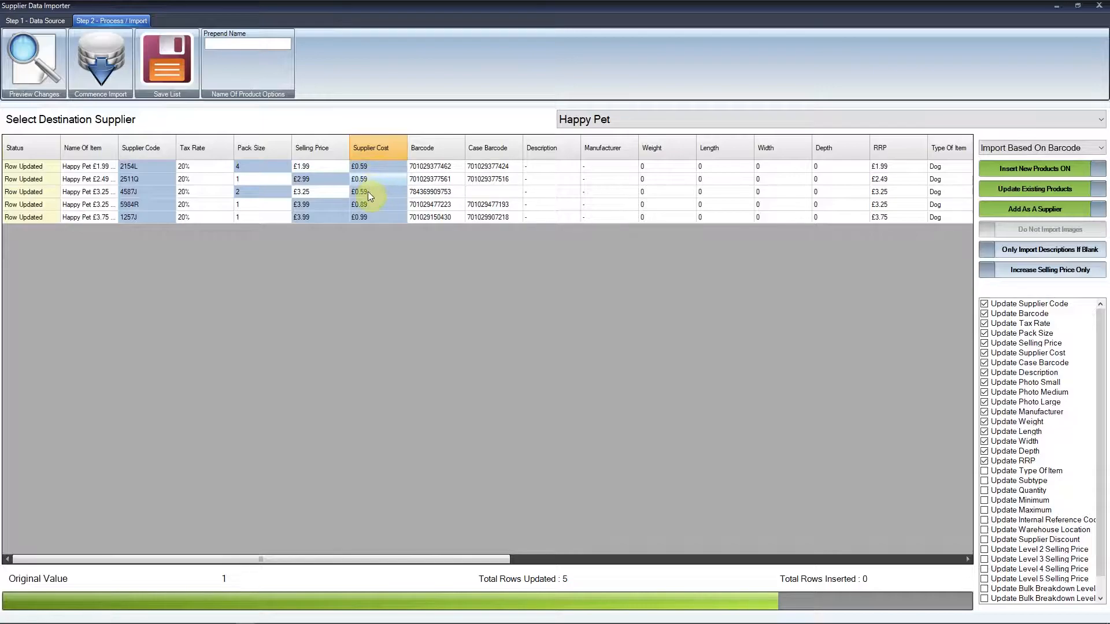
click(368, 191)
click(374, 164)
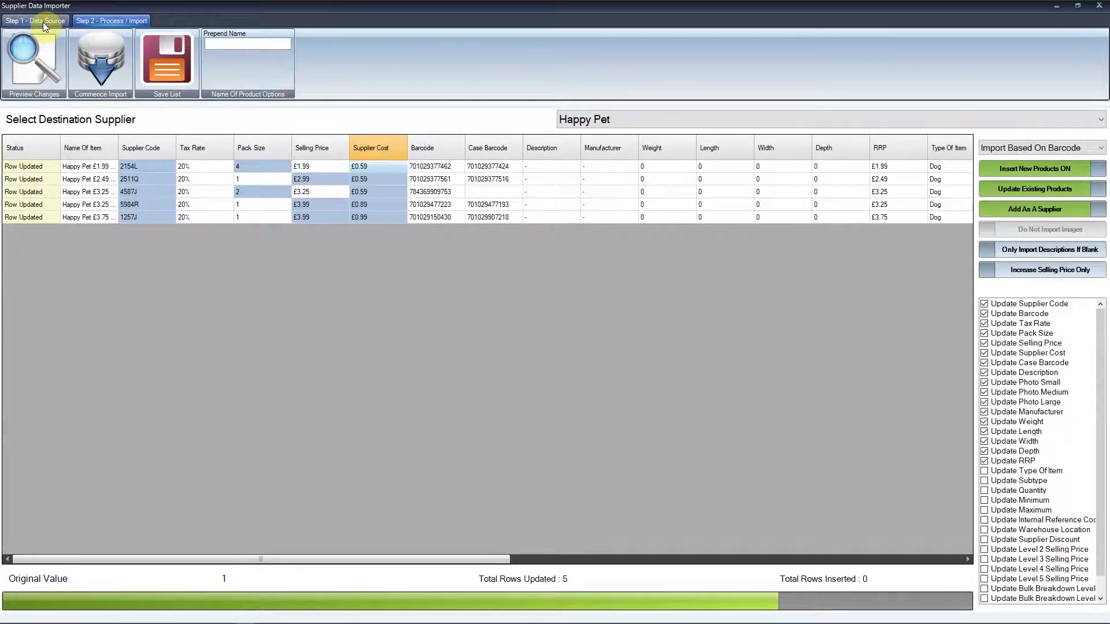
click(314, 179)
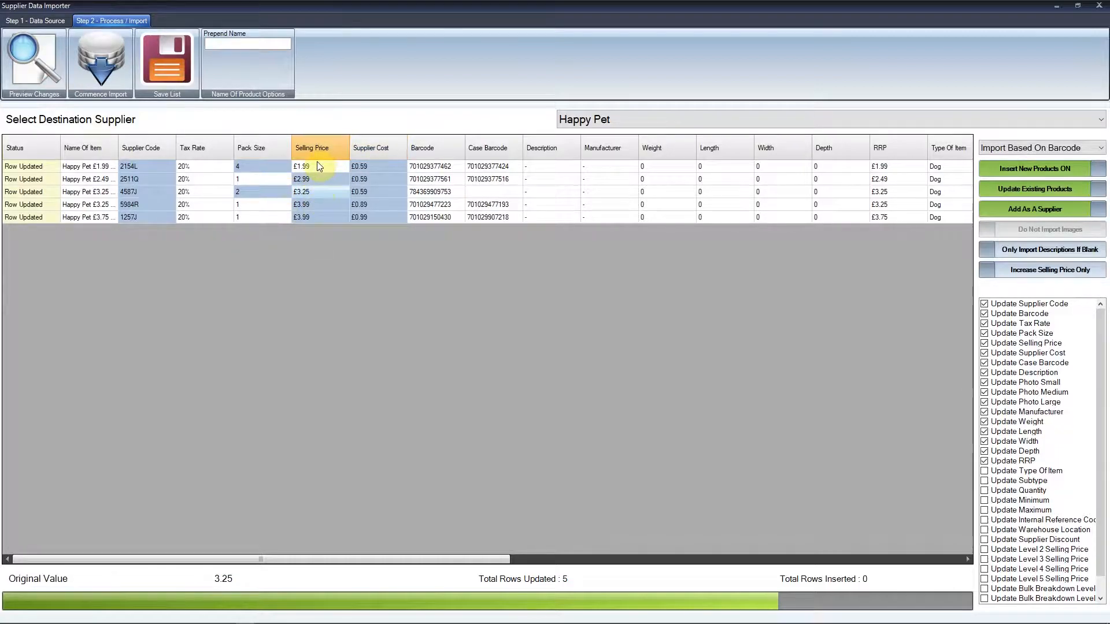
click(310, 166)
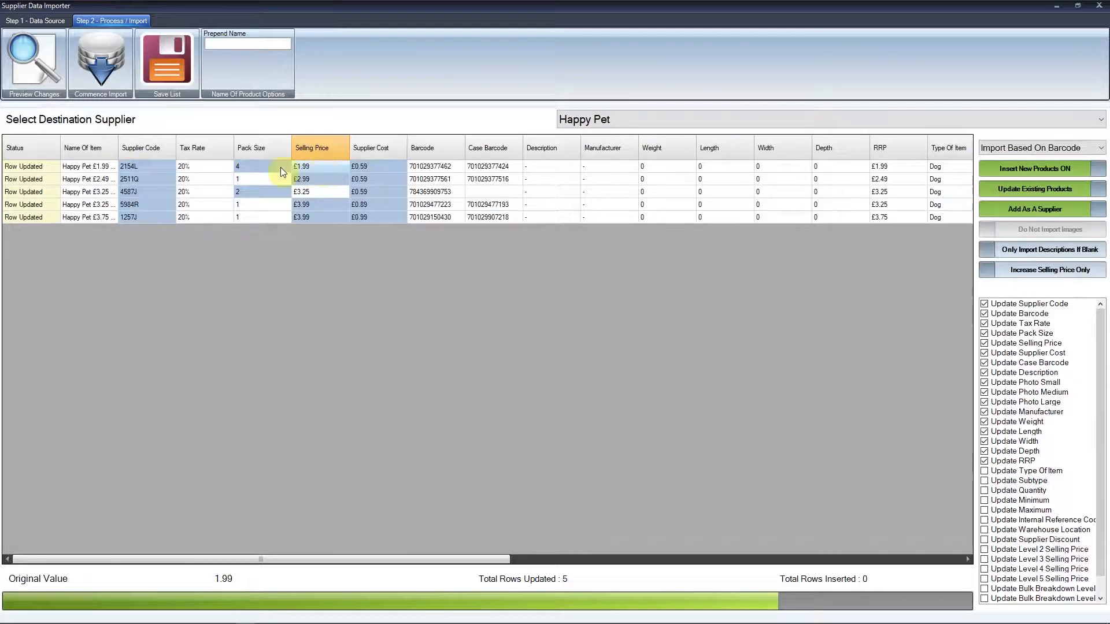
click(255, 169)
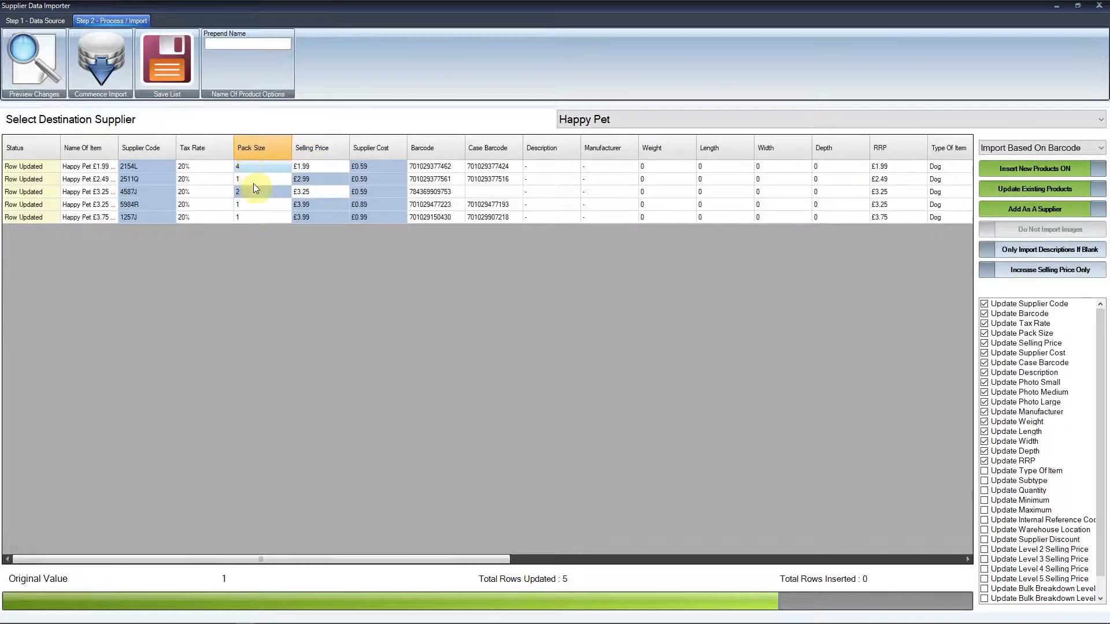
click(309, 203)
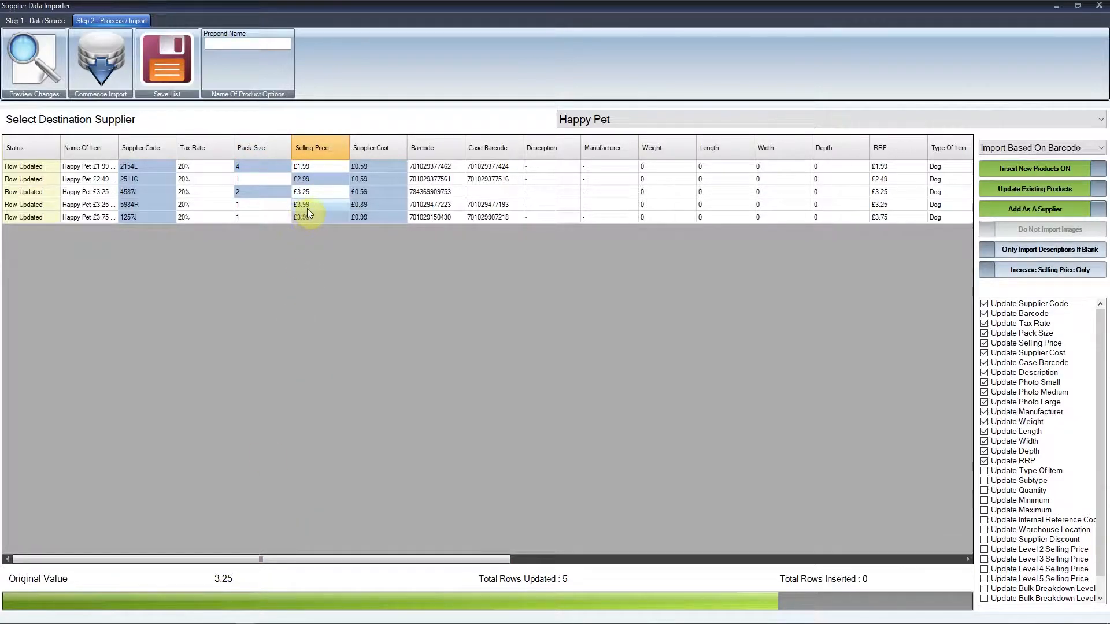
click(143, 218)
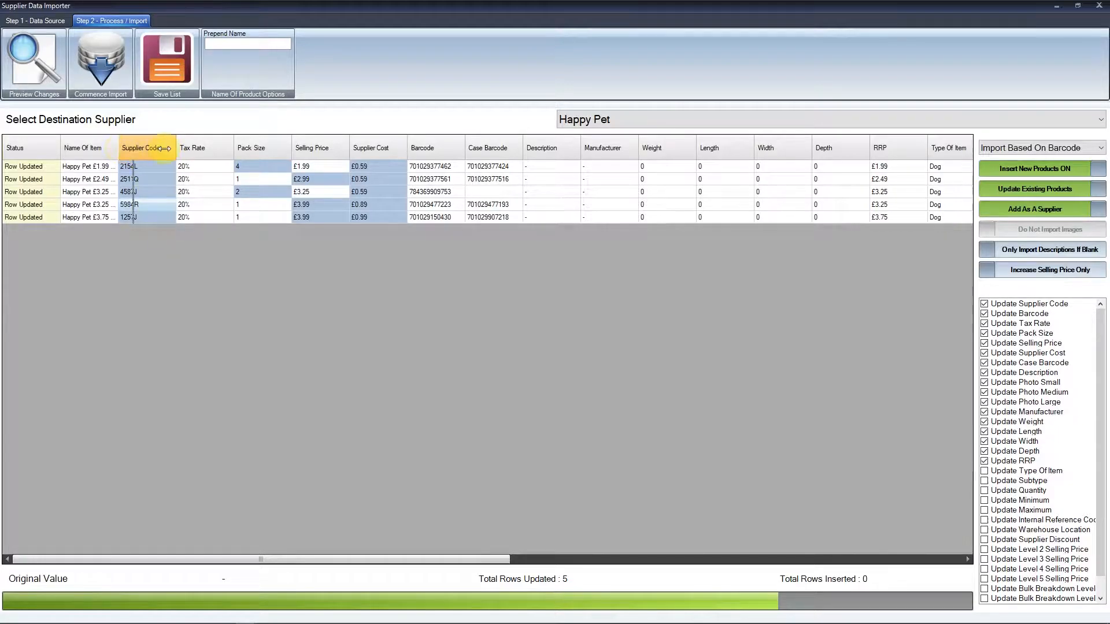
- Widen the Name Of Item column to fit its full product names and run the import for Happy Pet
double_click(119, 148)
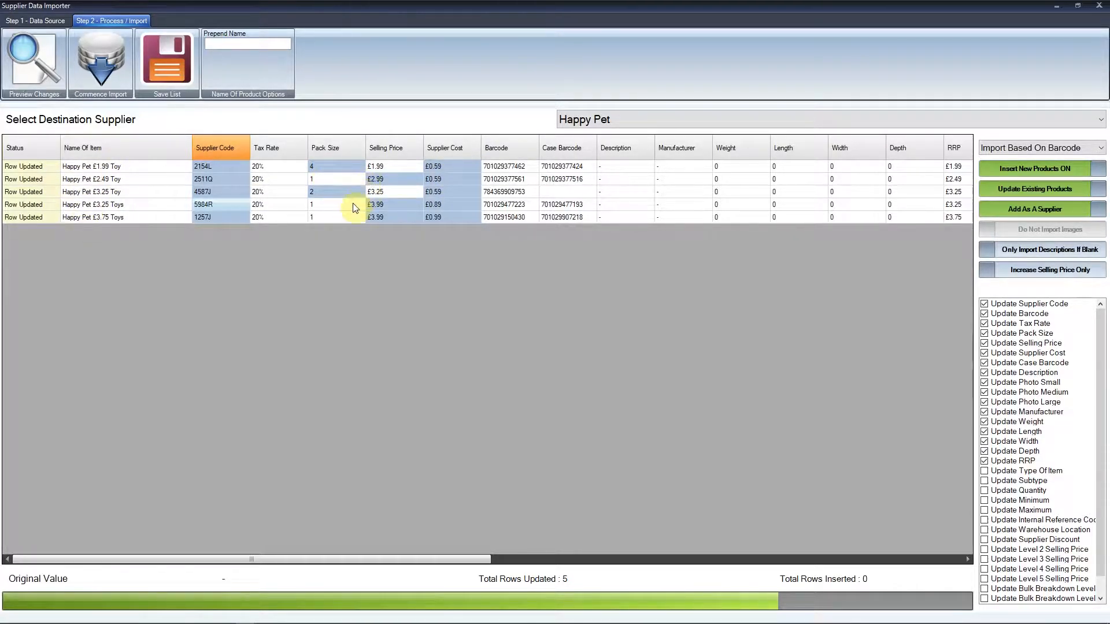
click(112, 71)
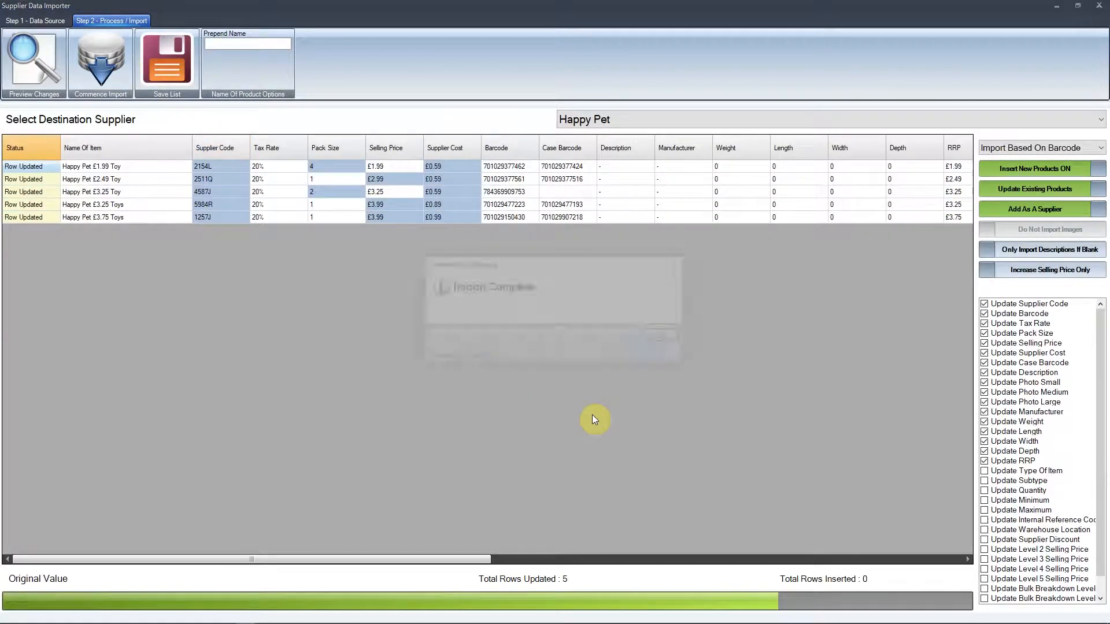
click(666, 337)
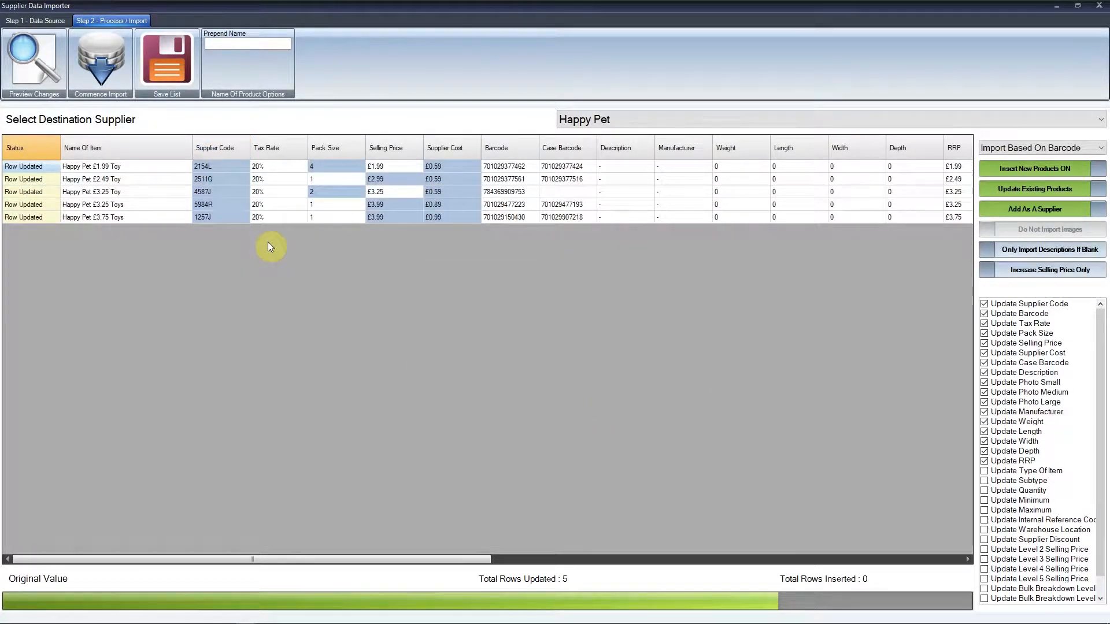